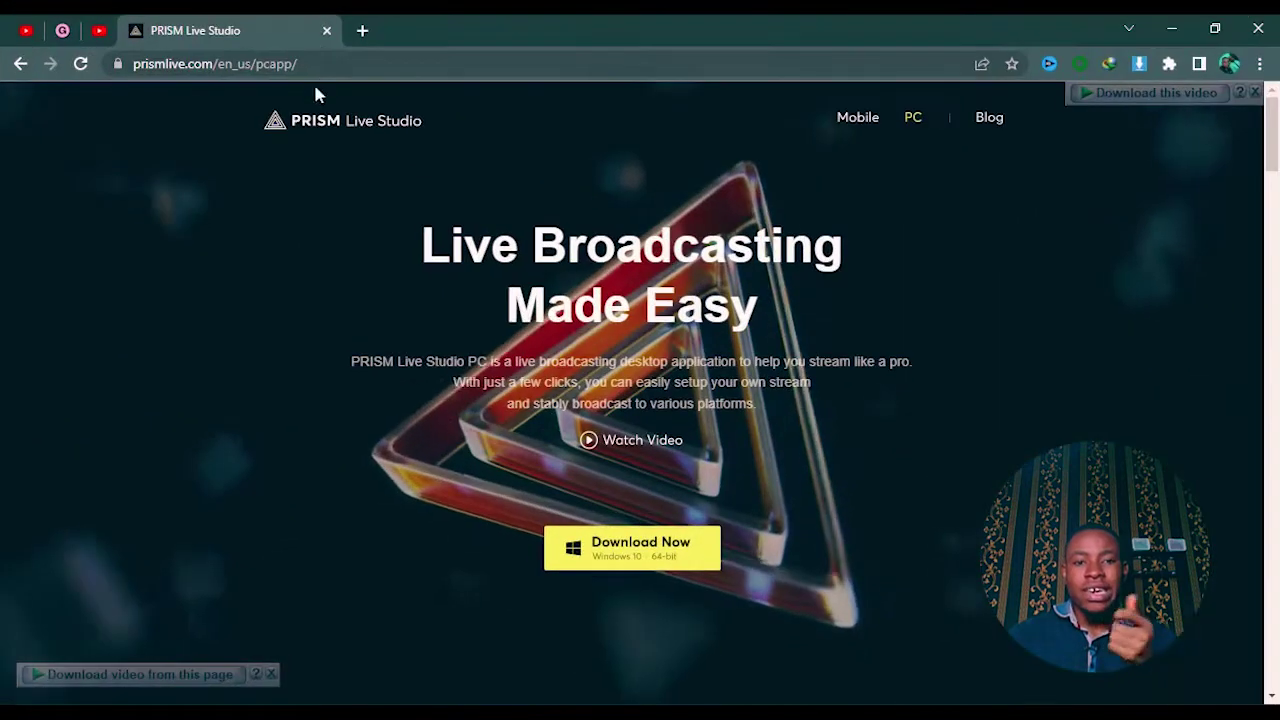
Load getstreamon.com in a new Chrome tab, then minimize the browser
{"action": "left_click", "coordinate": [360, 38]}
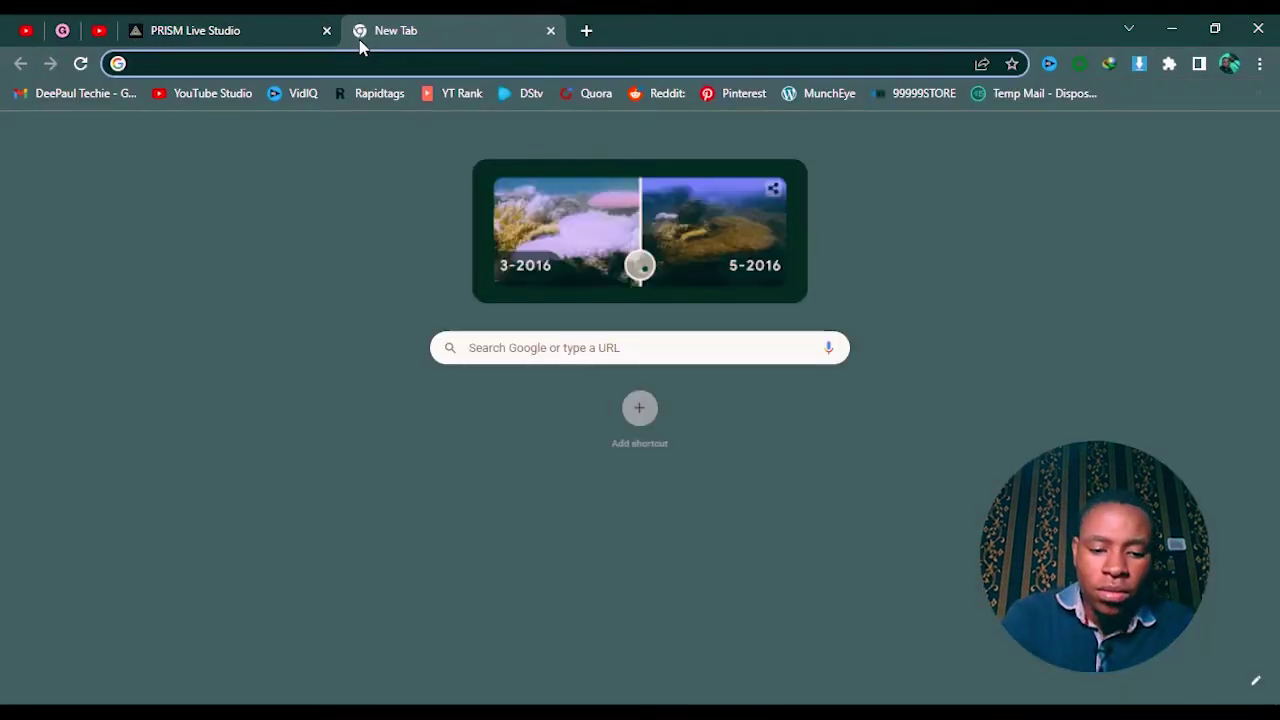
{"action": "type", "text": "getstreamon.com"}
{"action": "key", "text": "Return"}
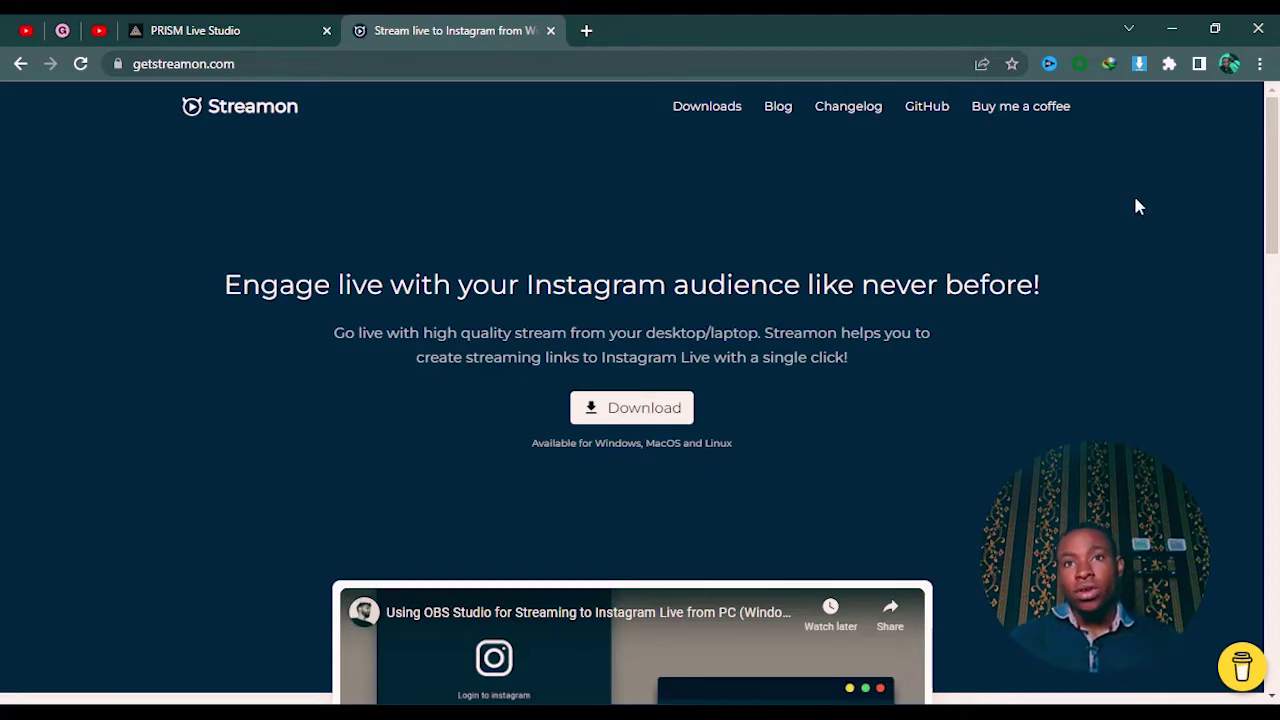
{"action": "left_click", "coordinate": [1175, 36]}
Launch the Streamon desktop app and log in with the Instagram account's username and password
{"action": "left_click", "coordinate": [1200, 36]}
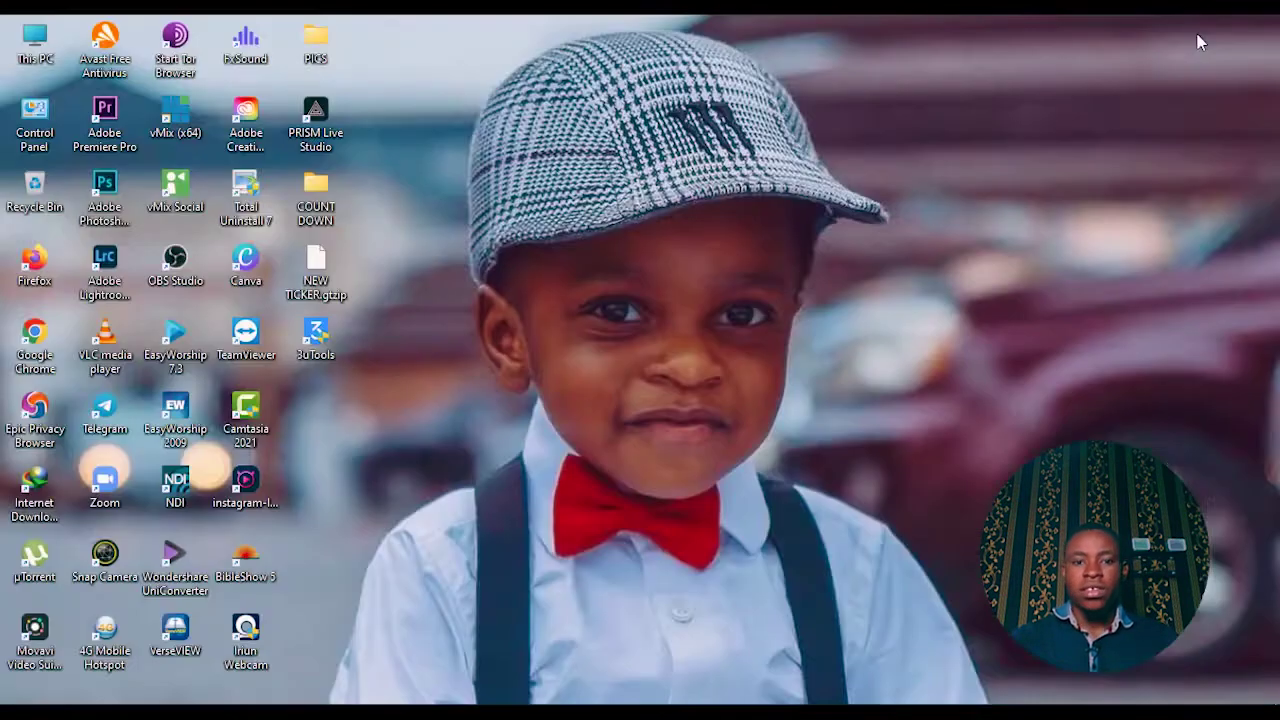
{"action": "left_click", "coordinate": [262, 488]}
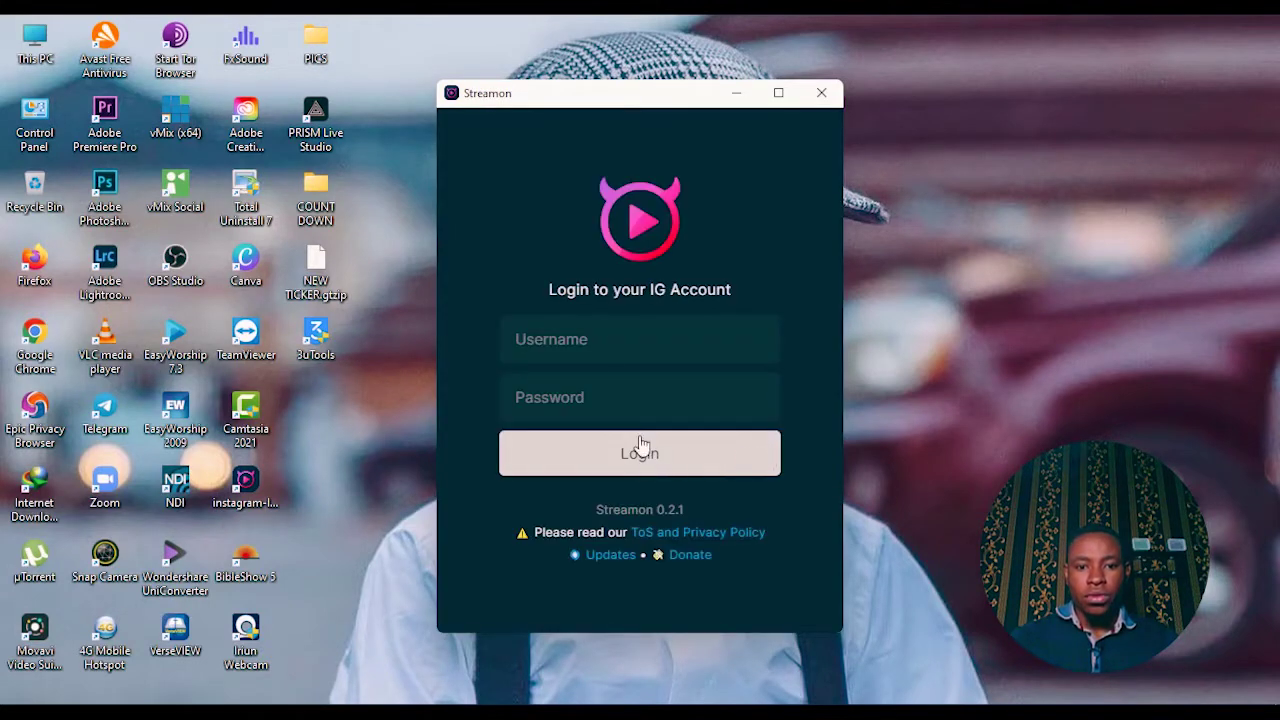
{"action": "left_click", "coordinate": [516, 339]}
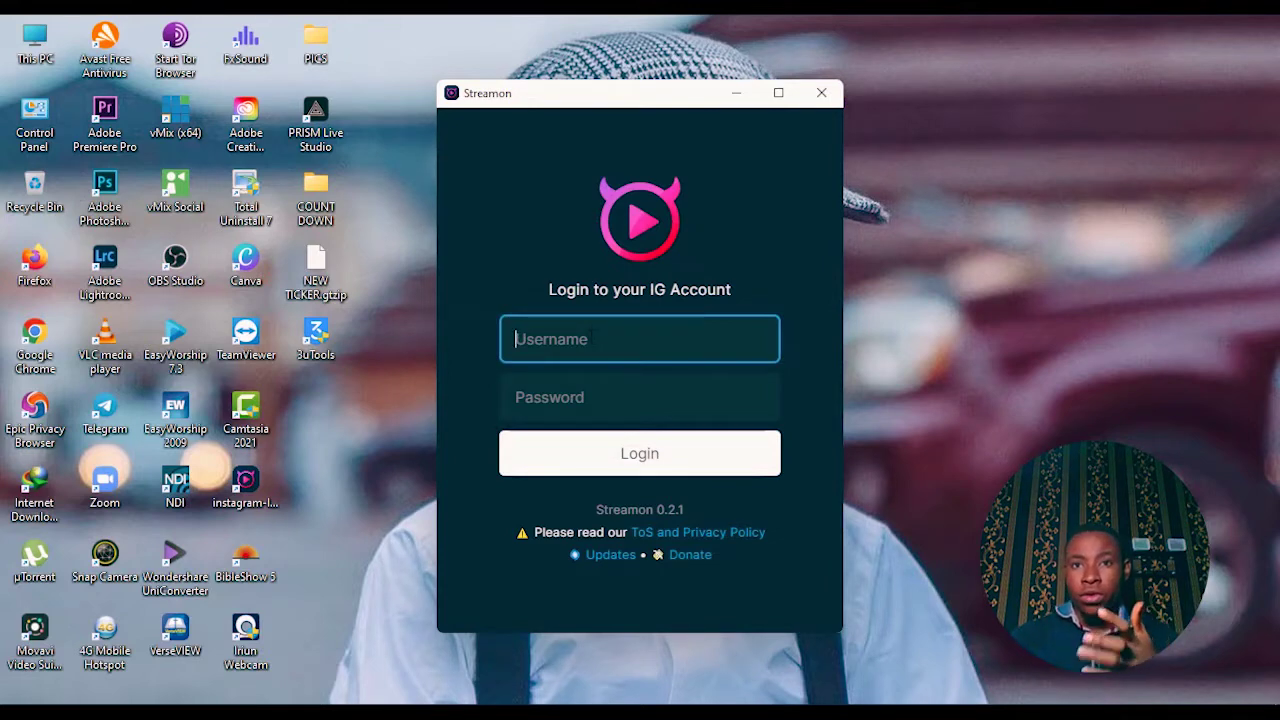
{"action": "type", "text": "paul"}
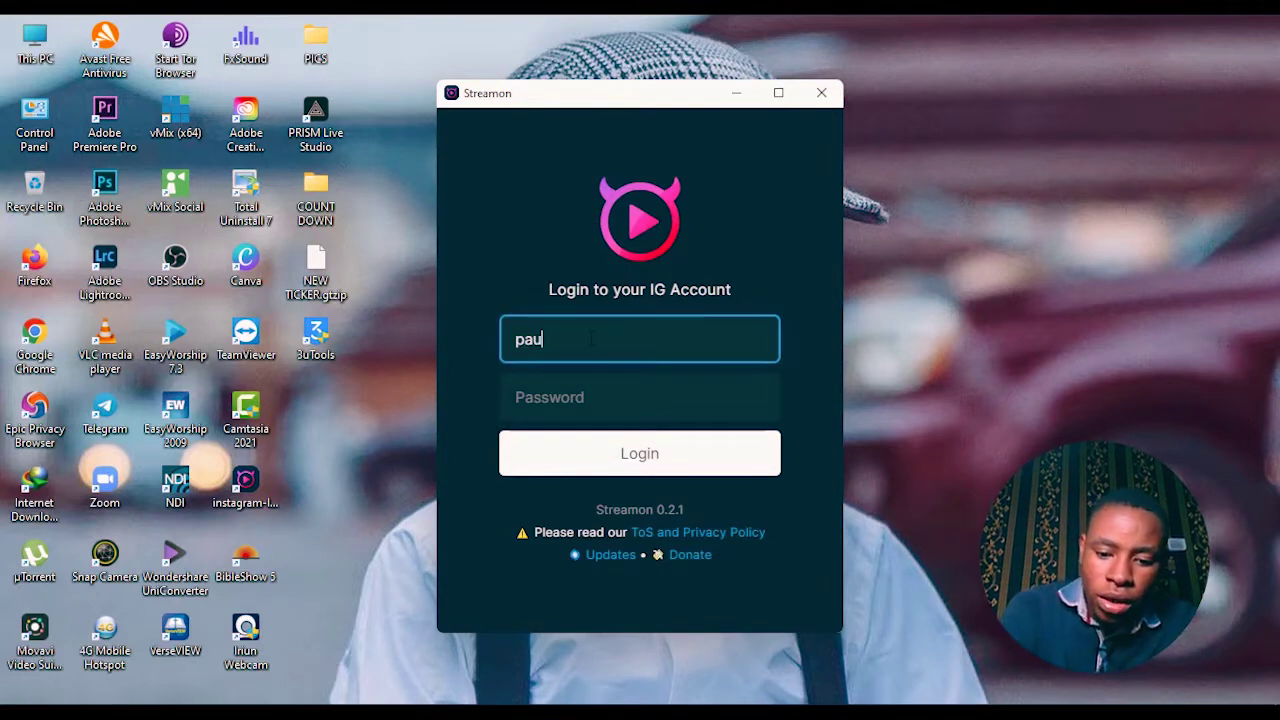
{"action": "type", "text": "techie"}
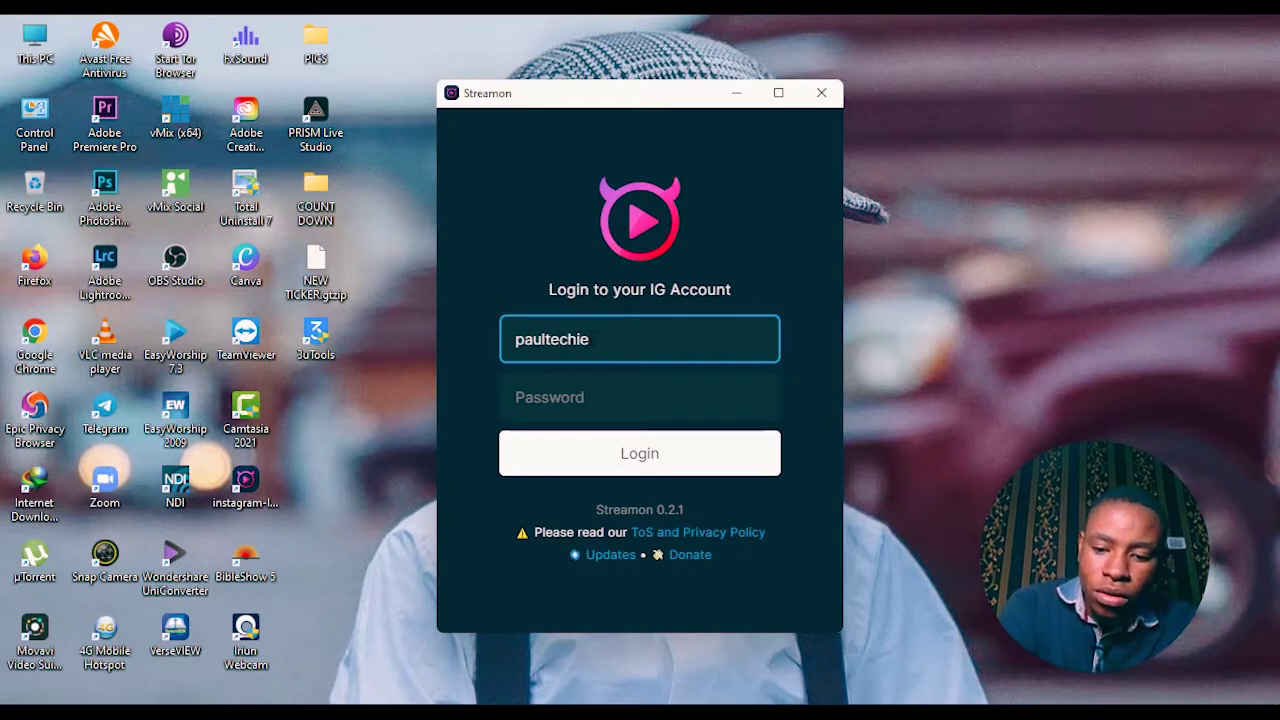
{"action": "type", "text": "."}
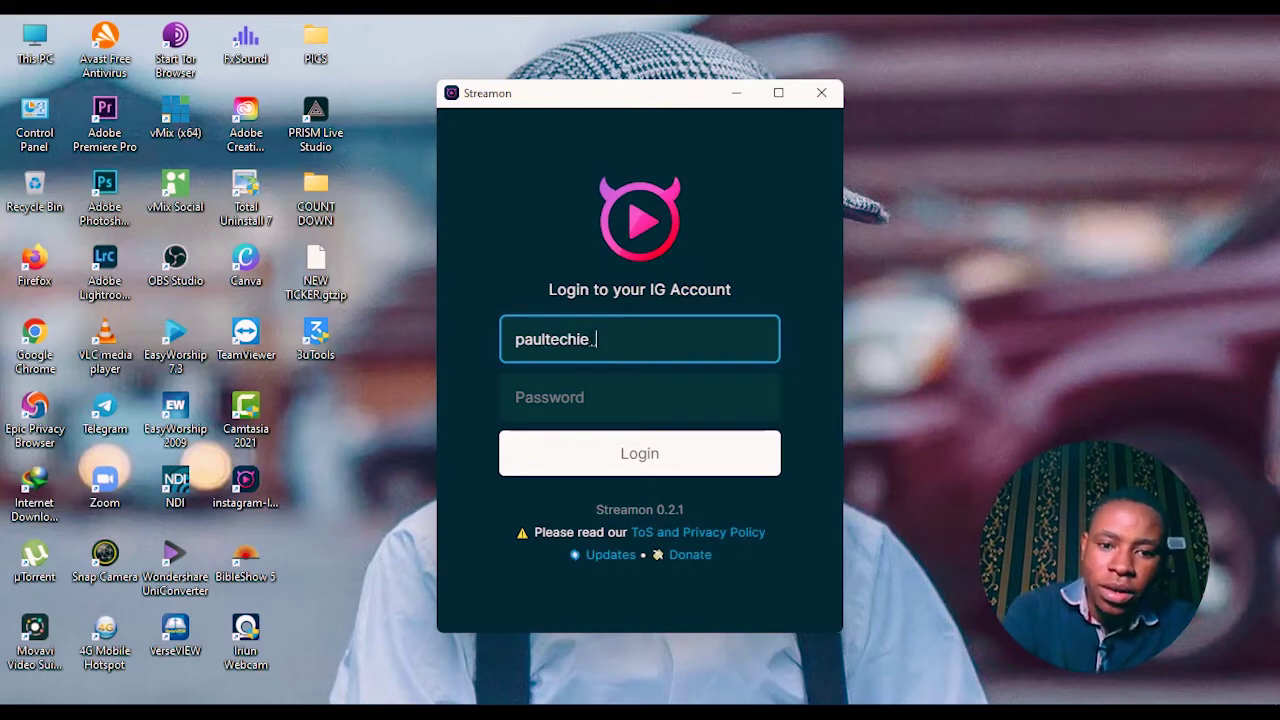
{"action": "left_click", "coordinate": [637, 398]}
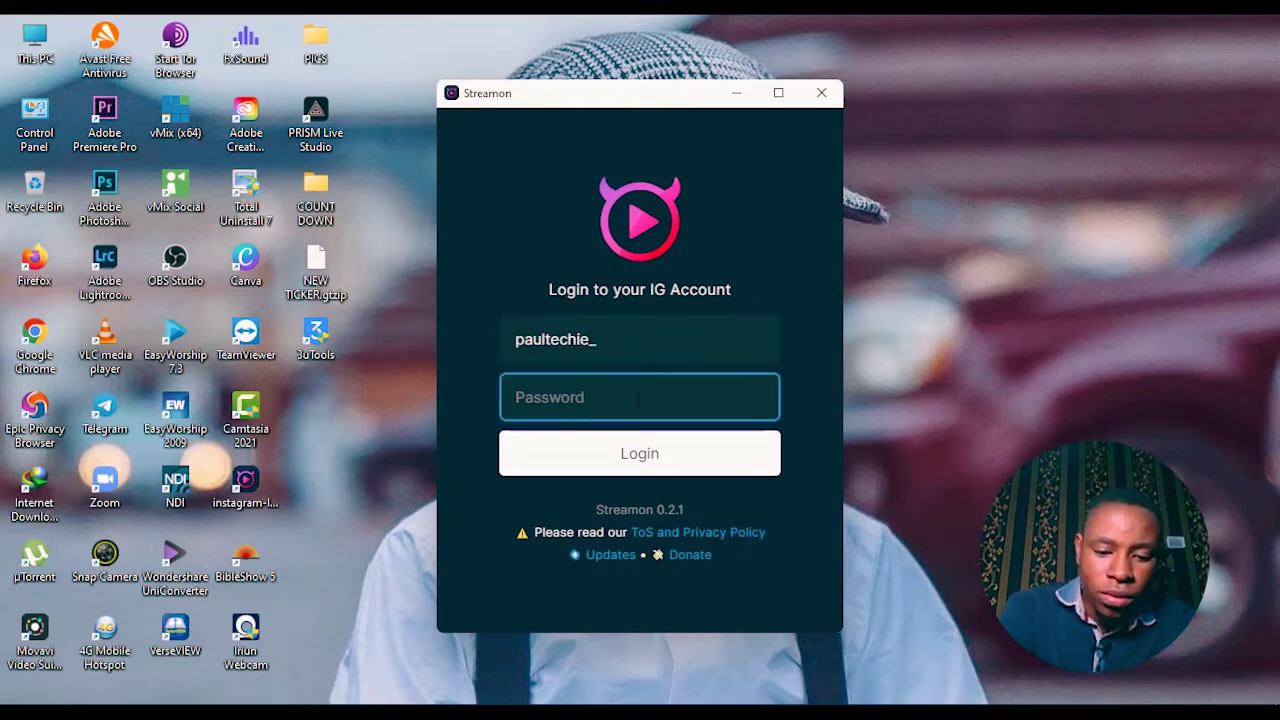
{"action": "type", "text": "••"}
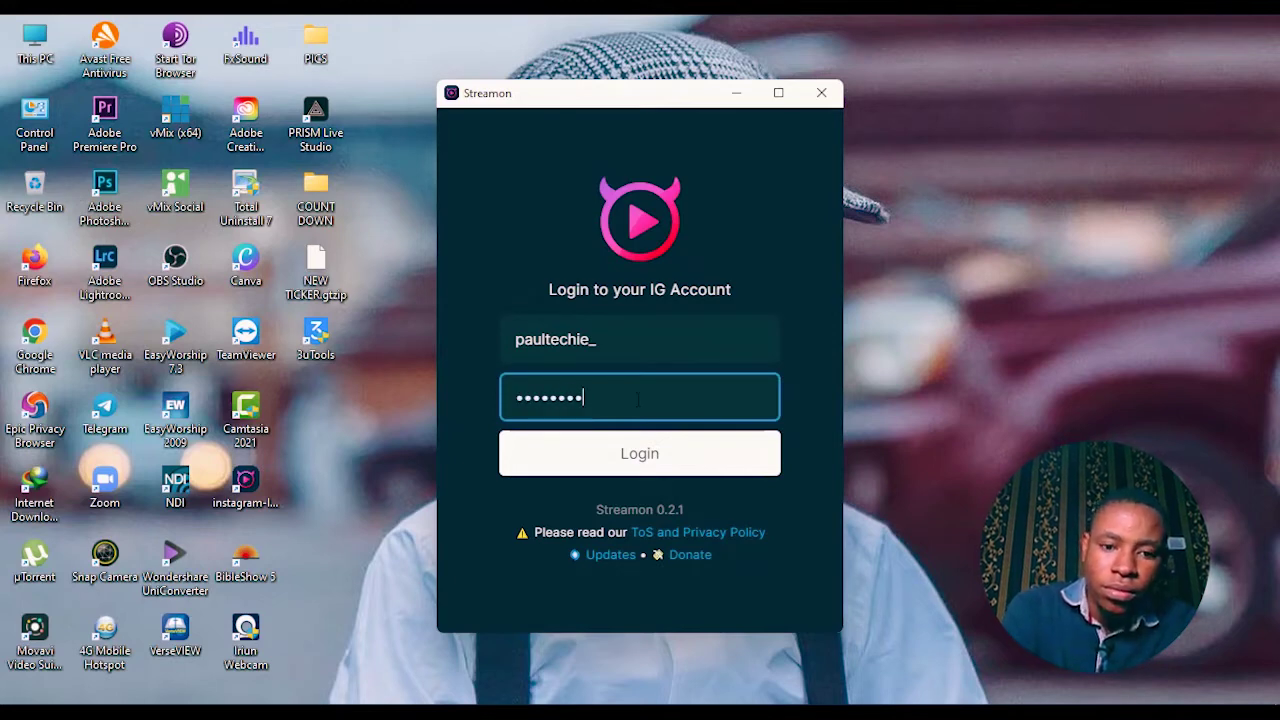
{"action": "type", "text": "••••••"}
{"action": "key", "text": "Return"}
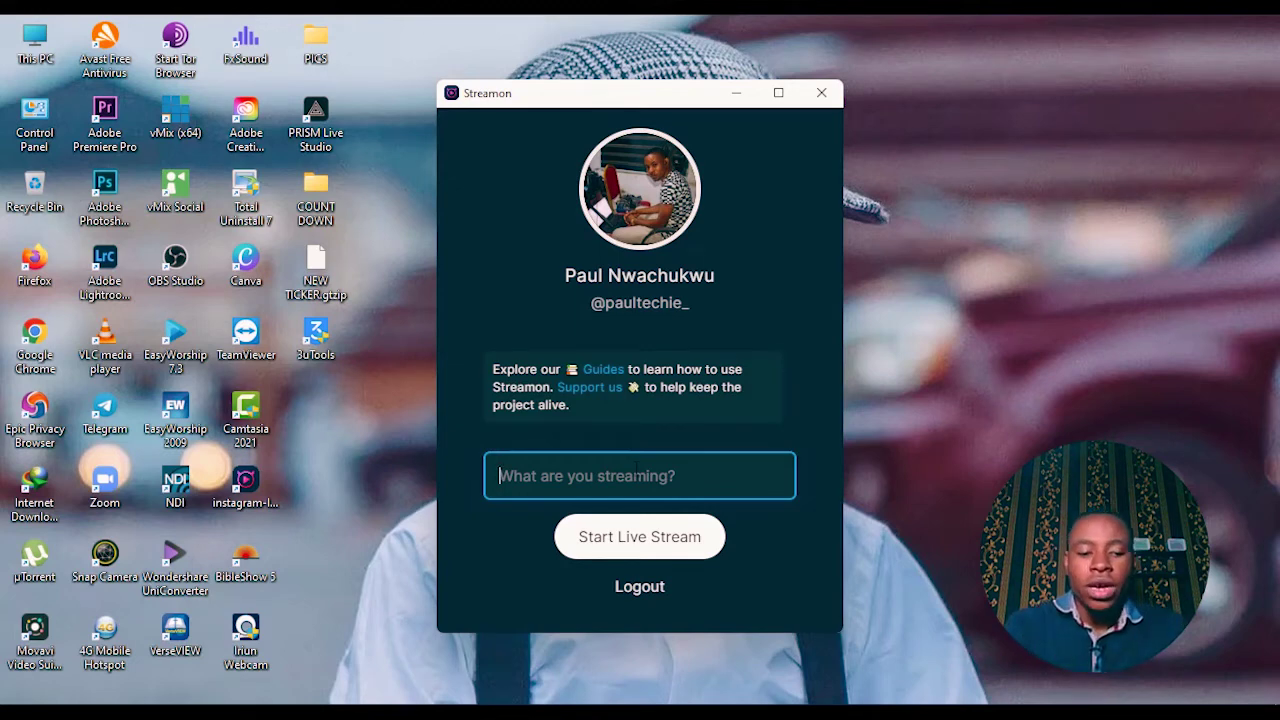
Title the stream 'LIVE: FAITH CLINIC' and start the live stream in Streamon
{"action": "type", "text": "LIVE"}
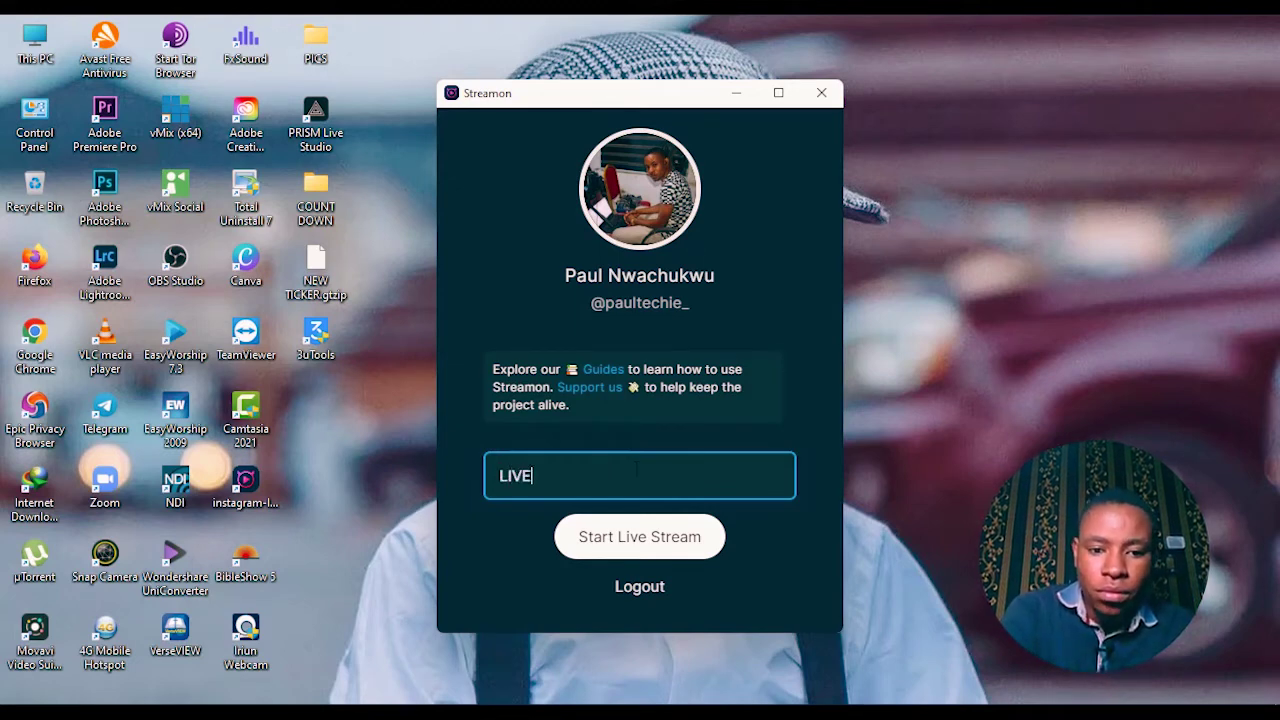
{"action": "type", "text": ": FAITH CL"}
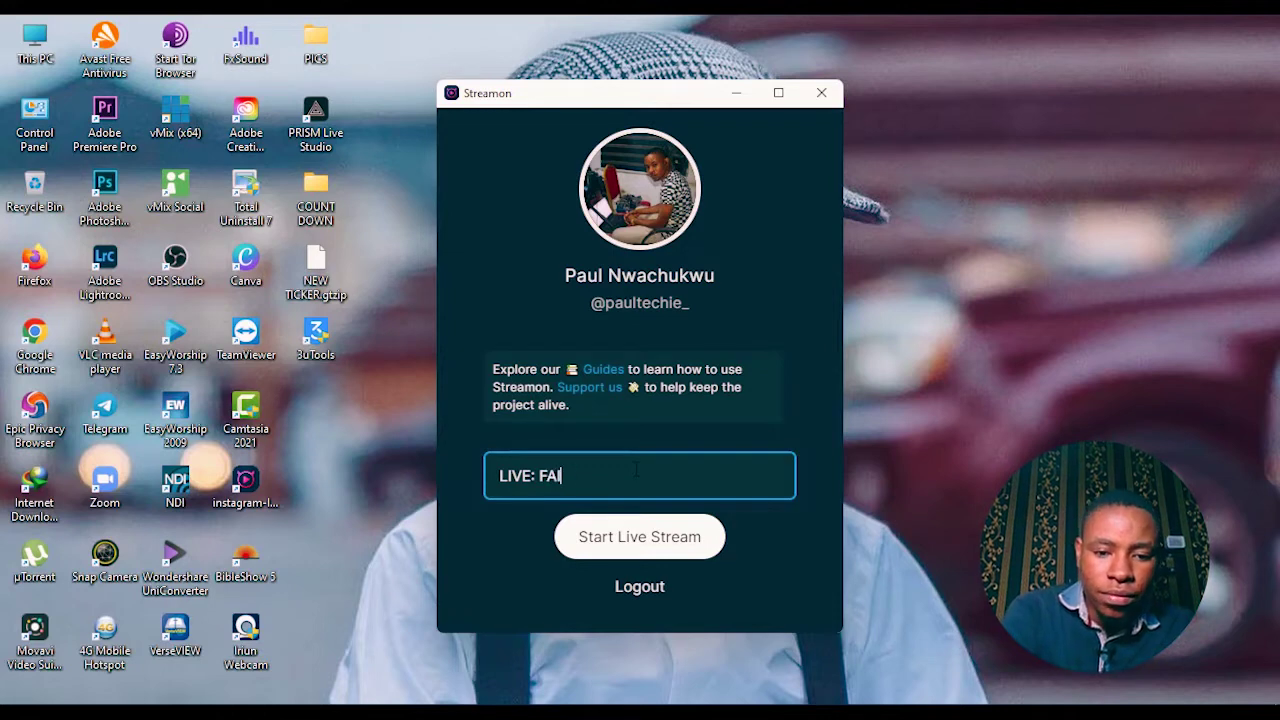
{"action": "type", "text": "INIC"}
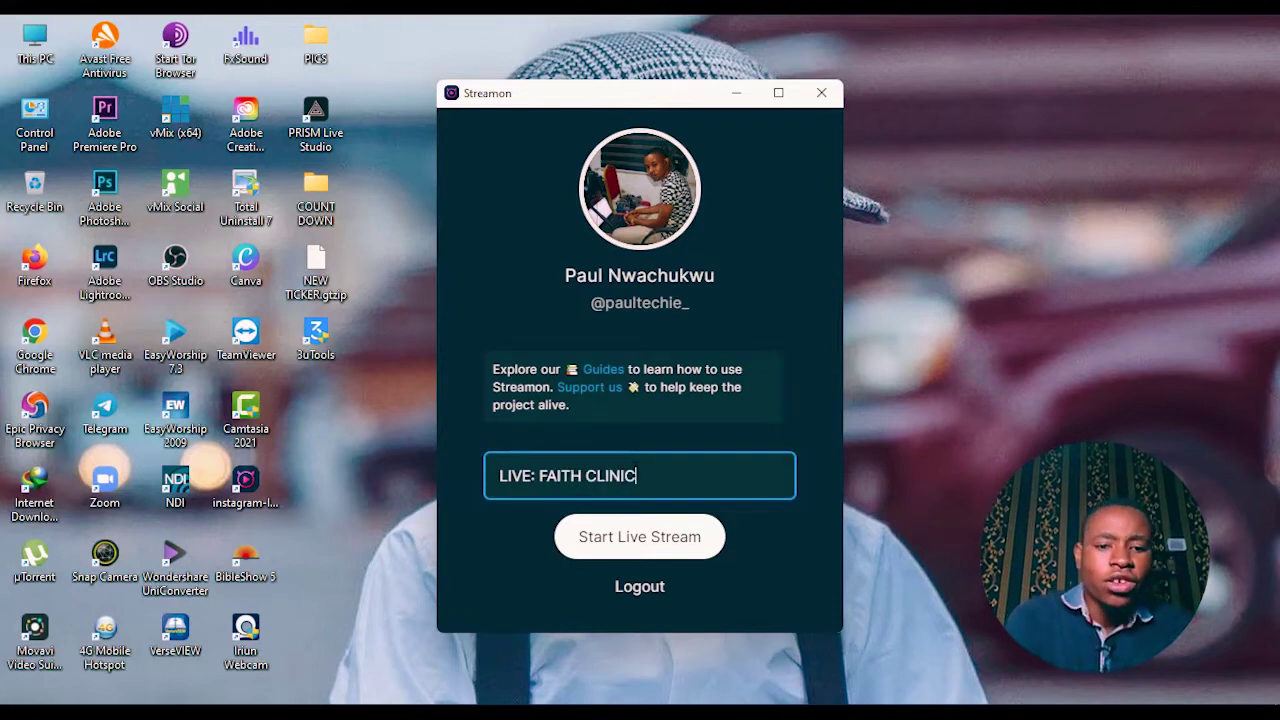
{"action": "left_click", "coordinate": [700, 537]}
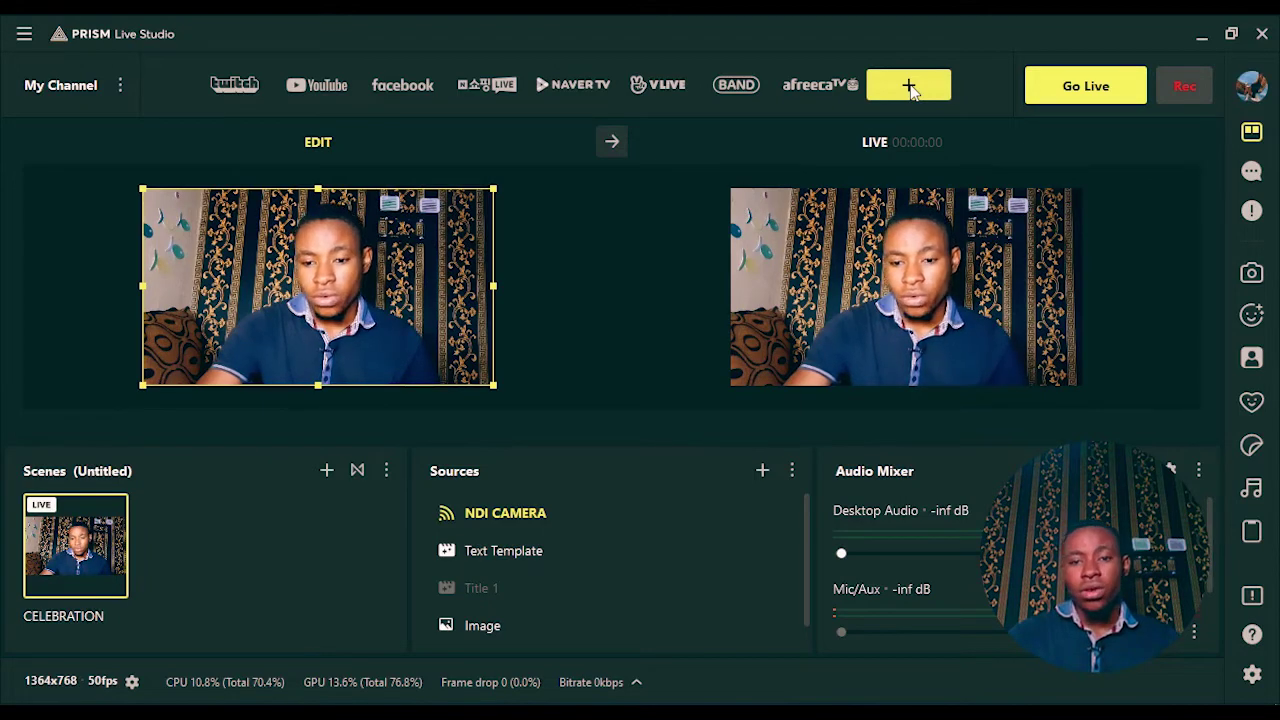
Add a new RTMP channel with Instagram selected as the stream URL
{"action": "left_click", "coordinate": [910, 88]}
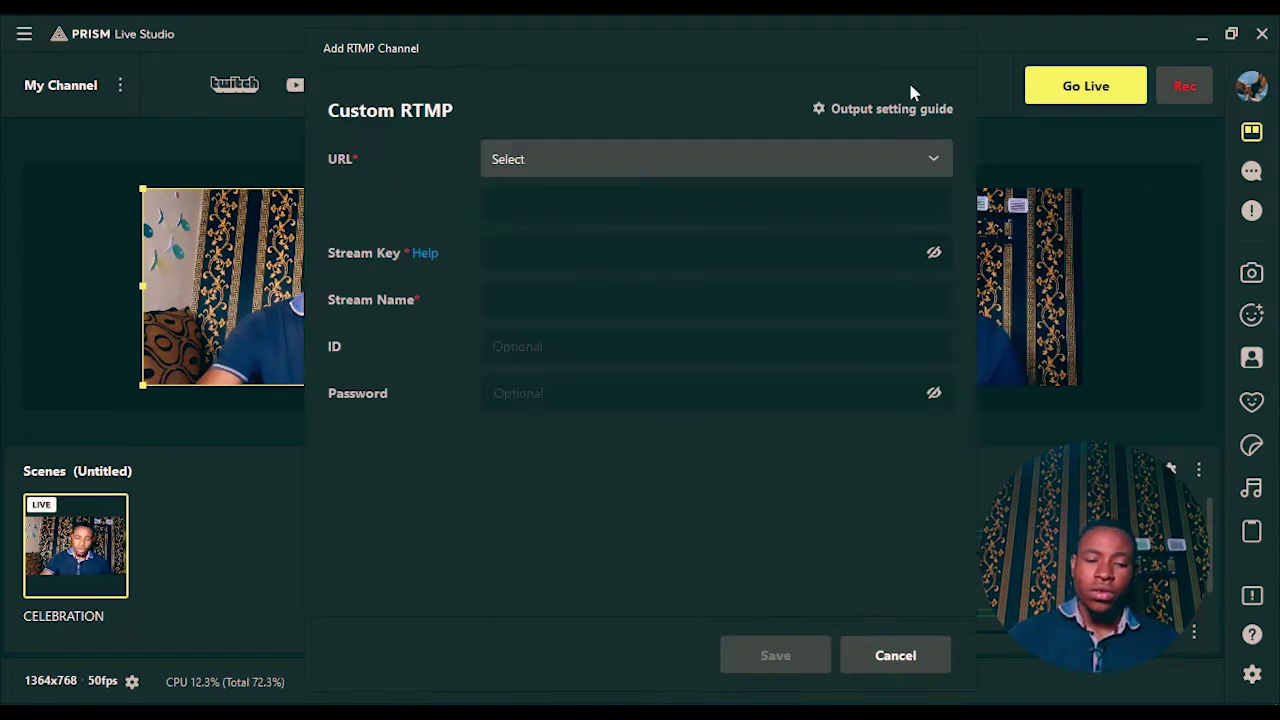
{"action": "left_click", "coordinate": [643, 166]}
{"action": "scroll", "coordinate": [609, 260], "scroll_direction": "down", "scroll_amount": 5}
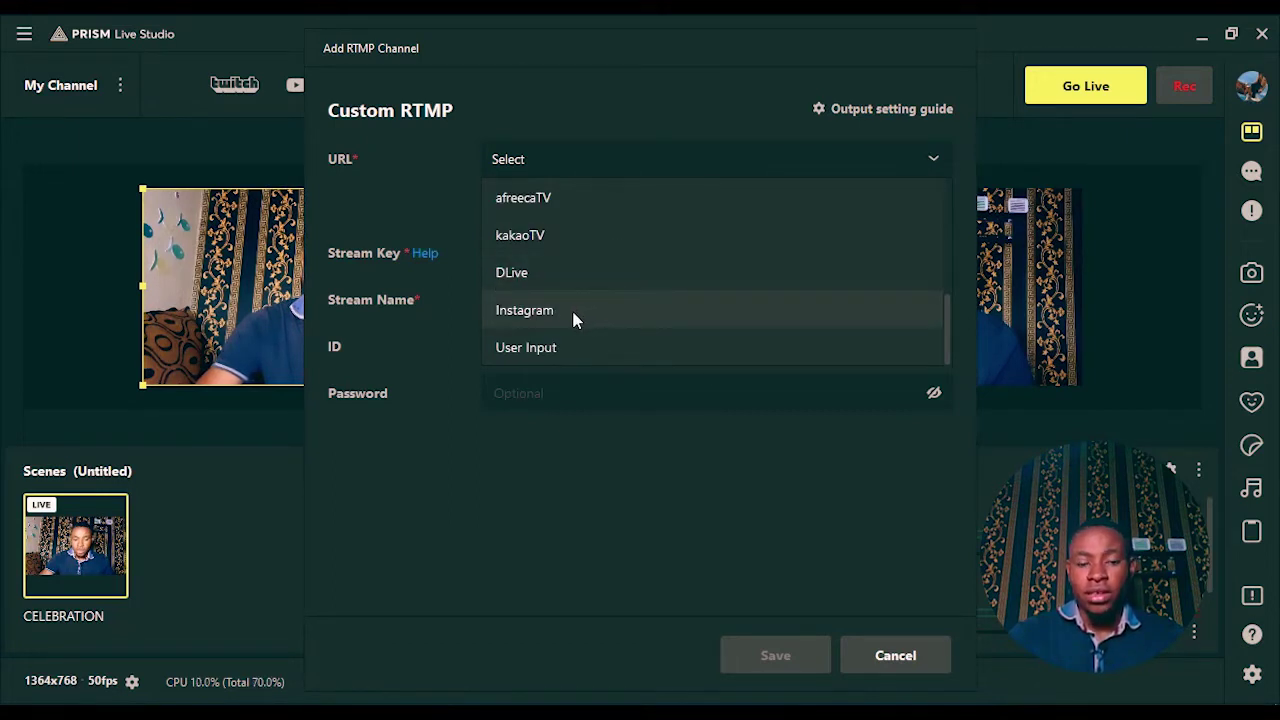
{"action": "left_click", "coordinate": [576, 310]}
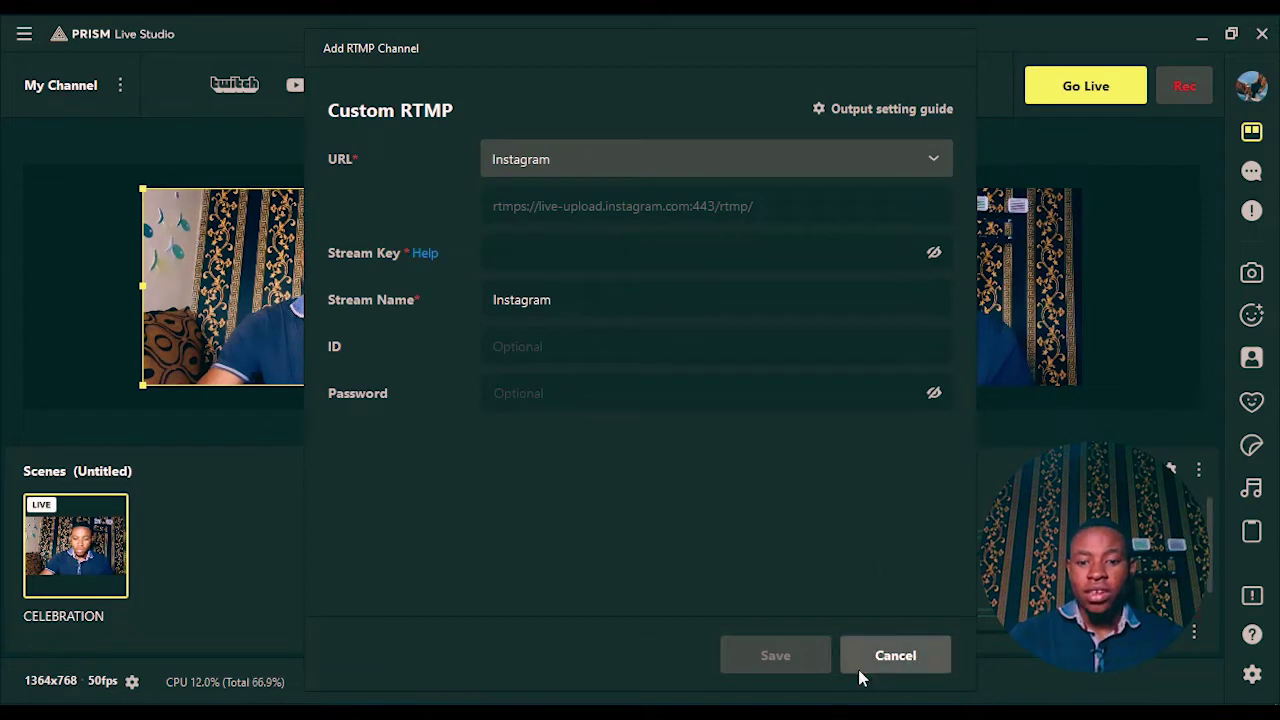
Paste the Streamon stream key into the channel and save it as Instagram
{"action": "key", "text": "alt+Tab"}
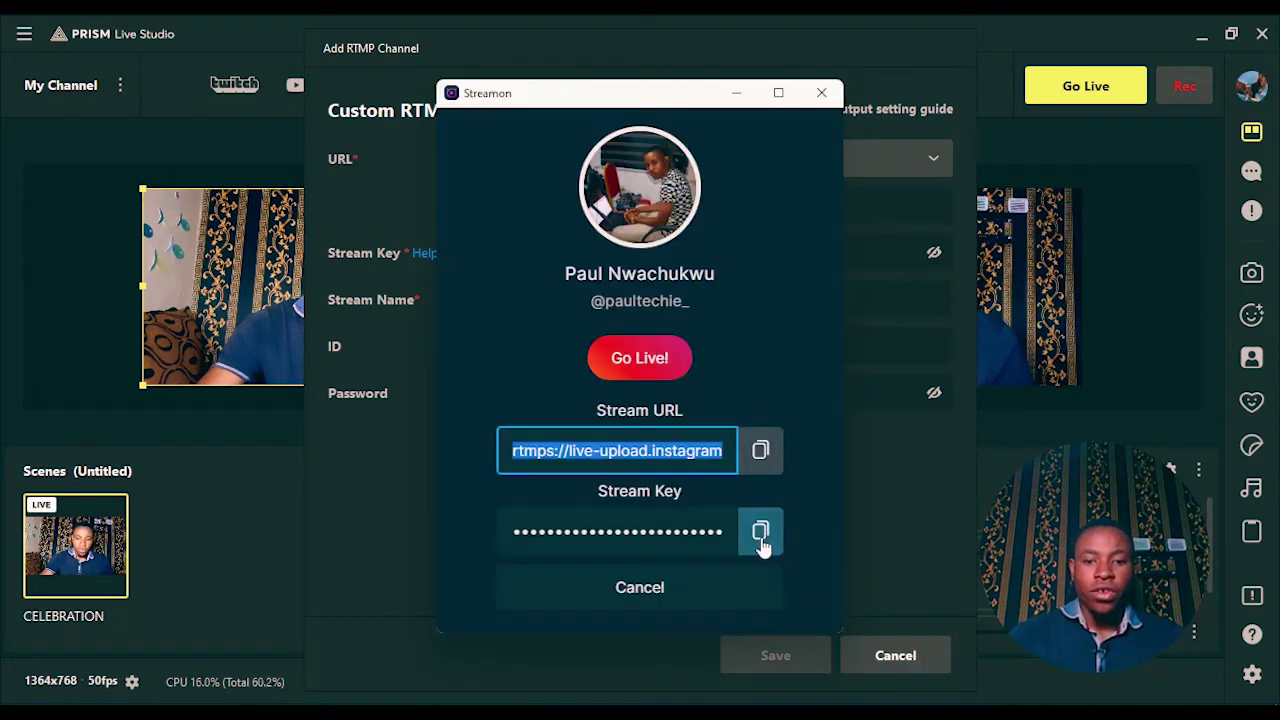
{"action": "left_click", "coordinate": [760, 532]}
{"action": "left_click", "coordinate": [907, 507]}
{"action": "left_click", "coordinate": [700, 253]}
{"action": "key", "text": "ctrl+v"}
{"action": "left_click", "coordinate": [266, 318]}
{"action": "left_click", "coordinate": [510, 340]}
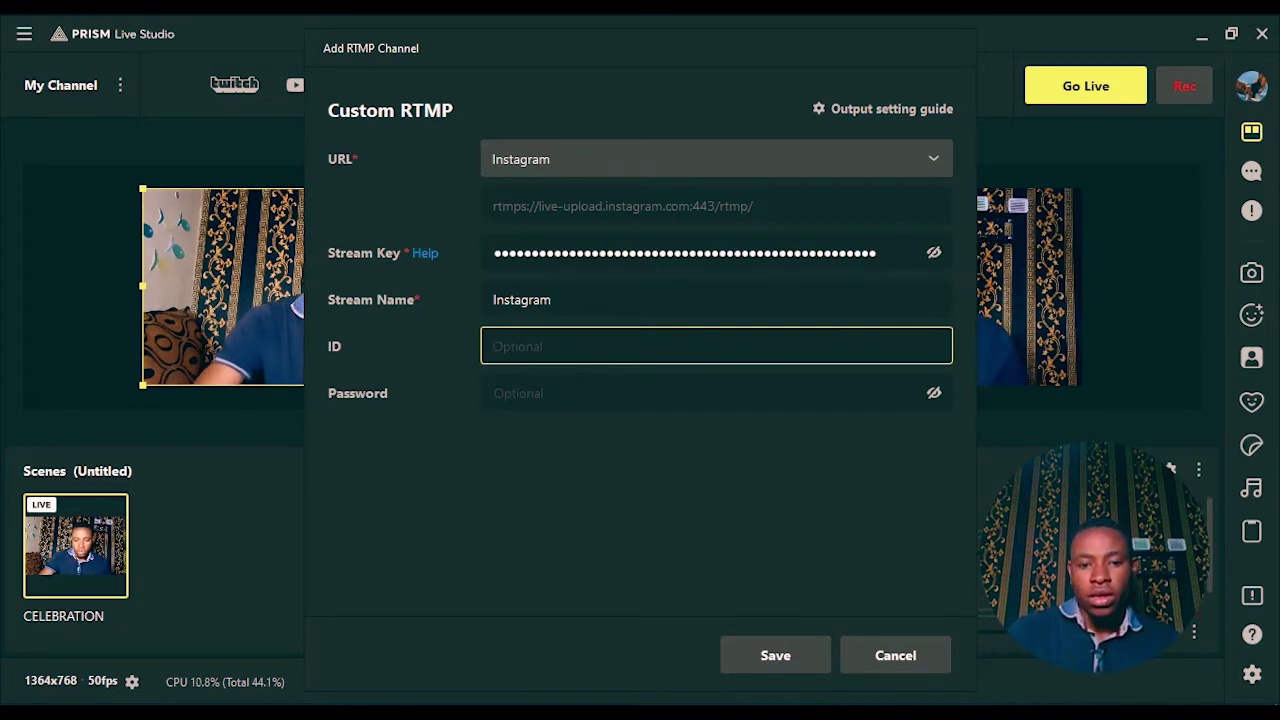
{"action": "left_click", "coordinate": [777, 656]}
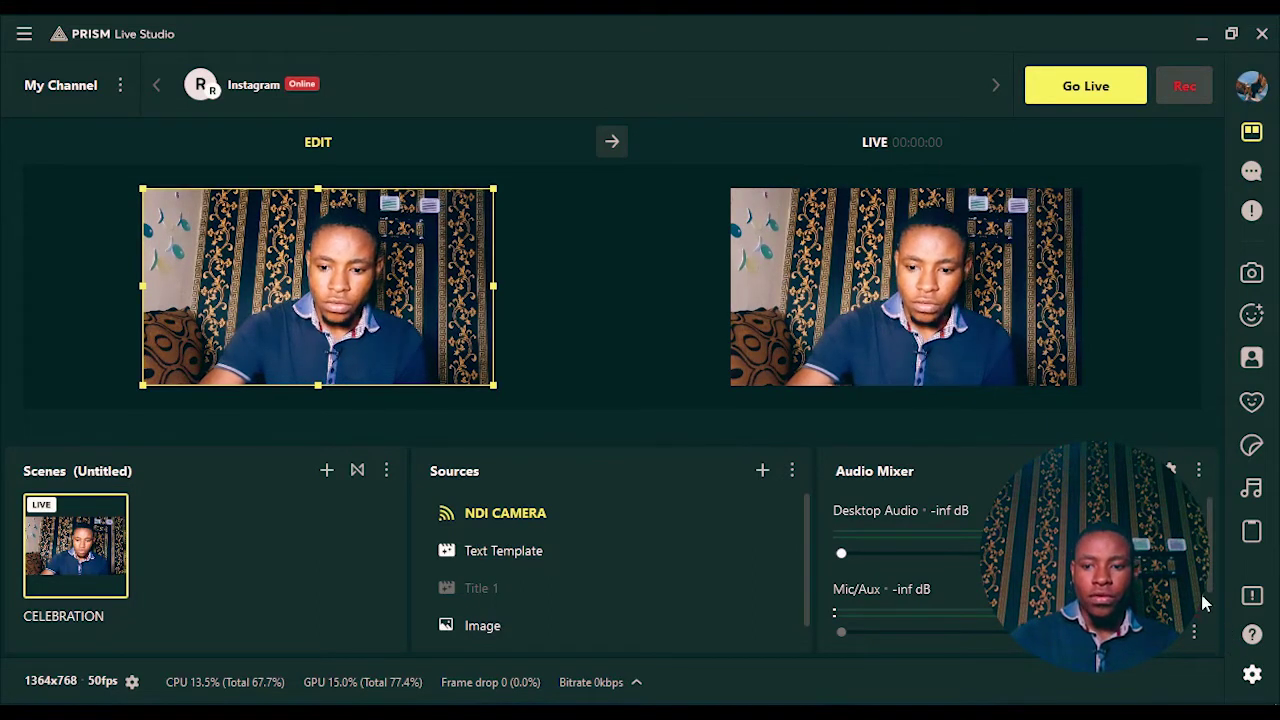
{"action": "left_click", "coordinate": [1252, 674]}
{"action": "left_click", "coordinate": [254, 153]}
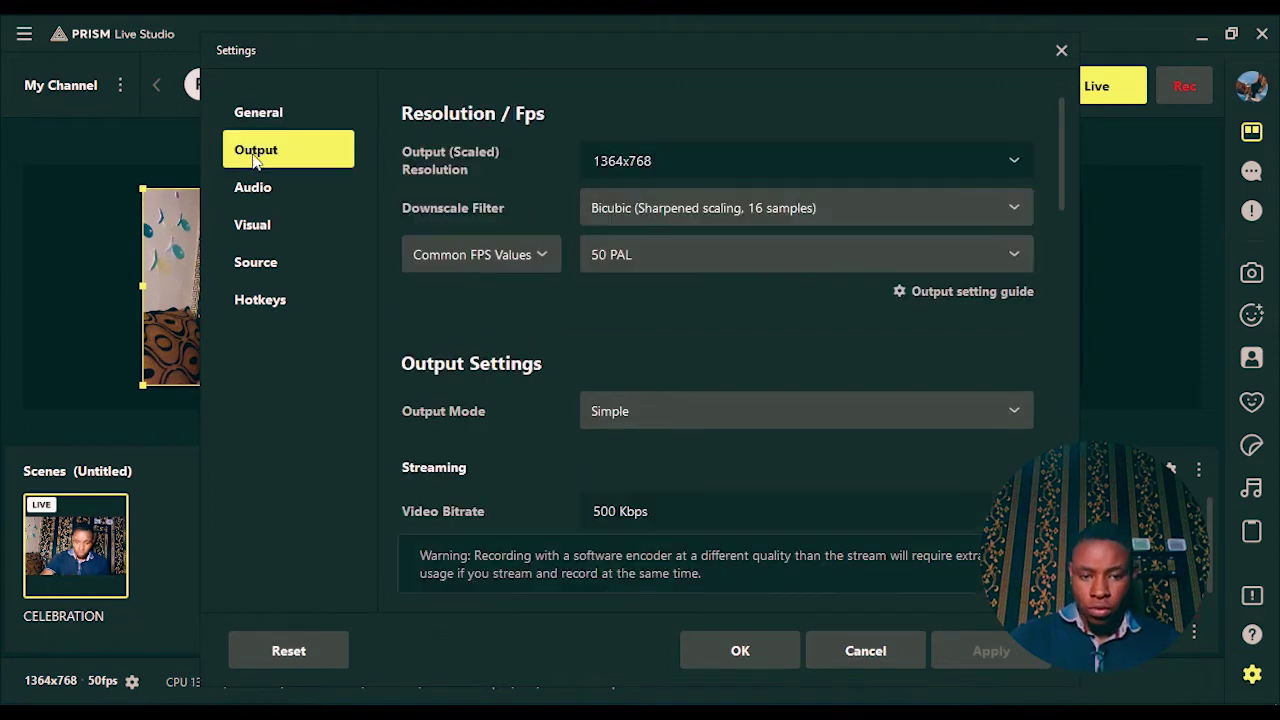
{"action": "scroll", "coordinate": [480, 320], "scroll_direction": "down", "scroll_amount": 2}
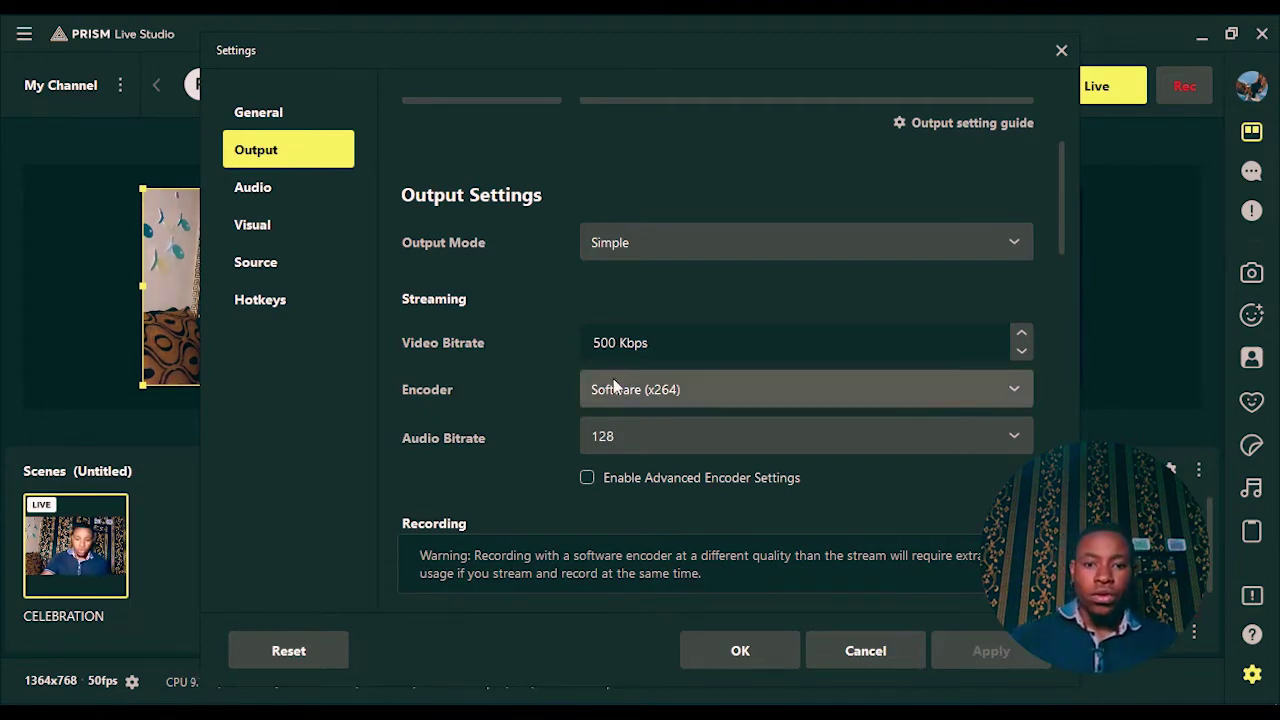
{"action": "left_click", "coordinate": [660, 403]}
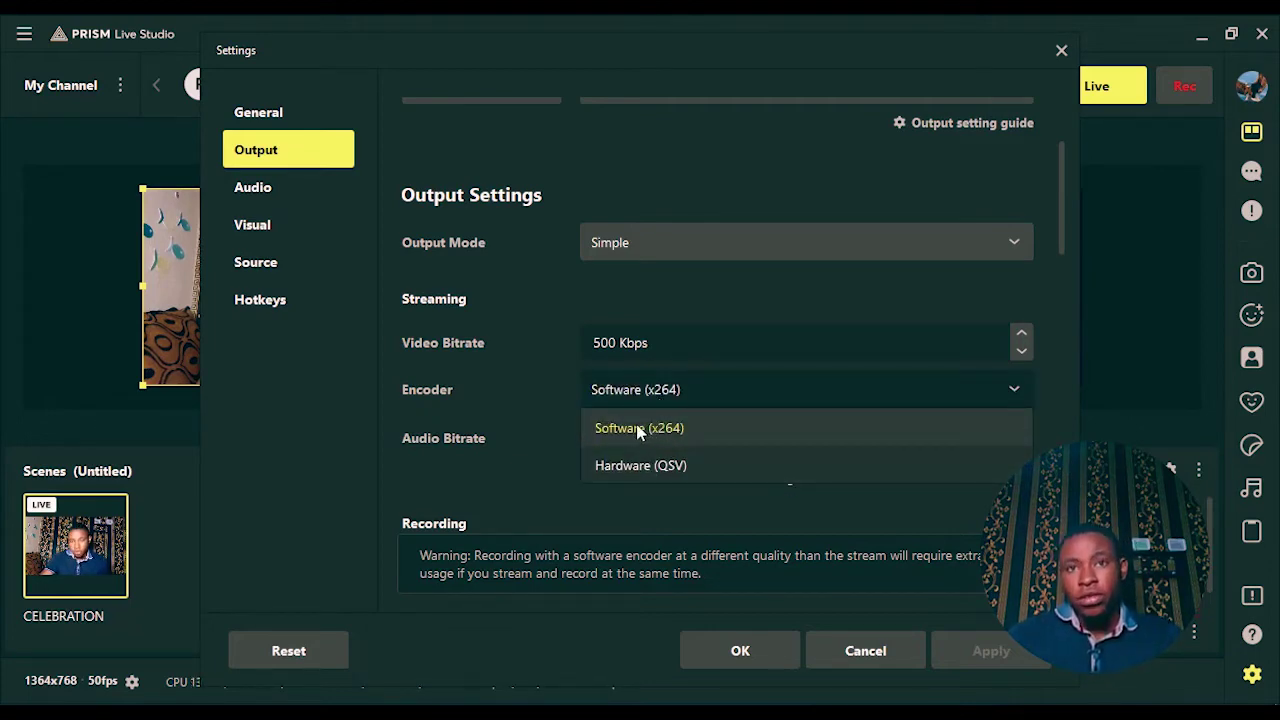
{"action": "left_click", "coordinate": [636, 428]}
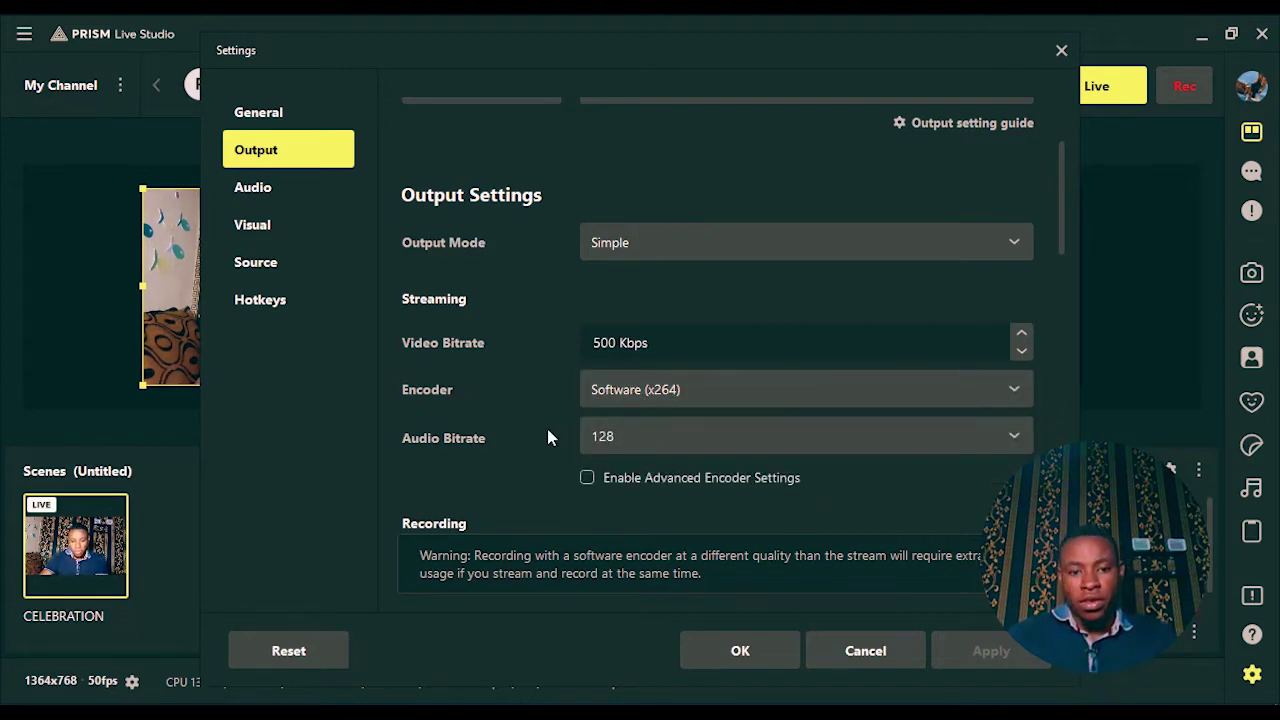
{"action": "left_click", "coordinate": [636, 438]}
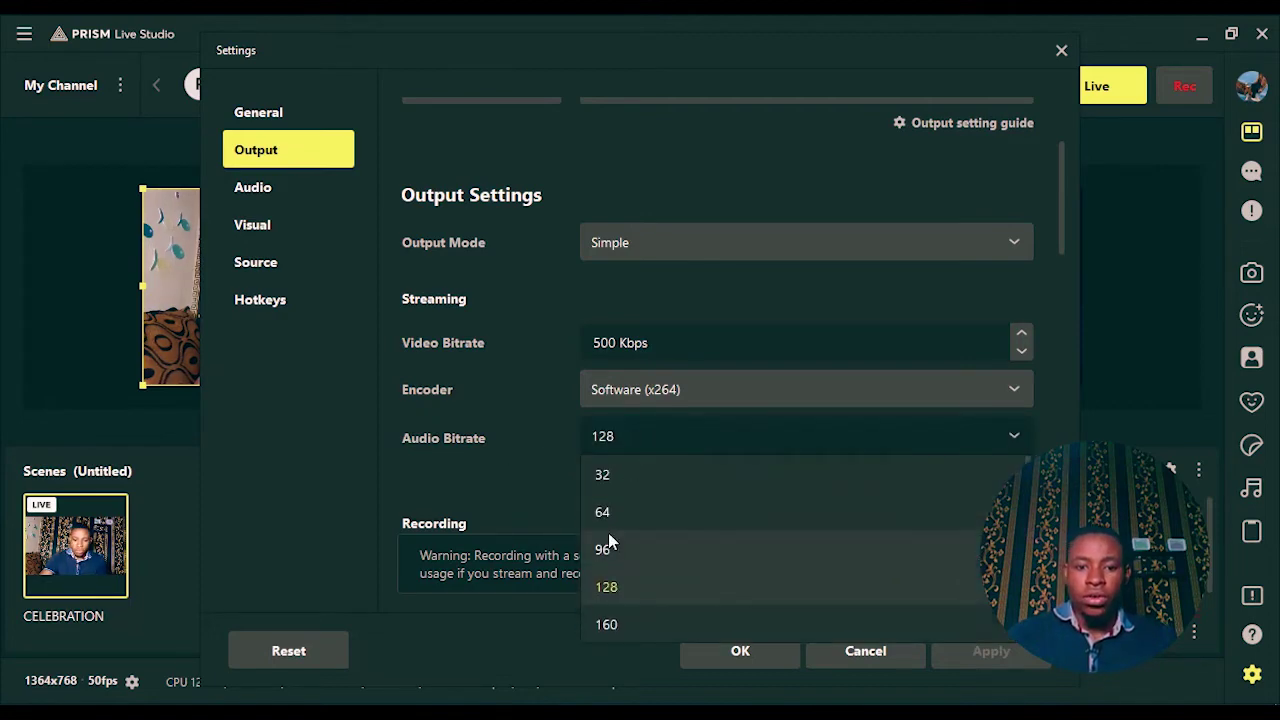
{"action": "left_click", "coordinate": [608, 586]}
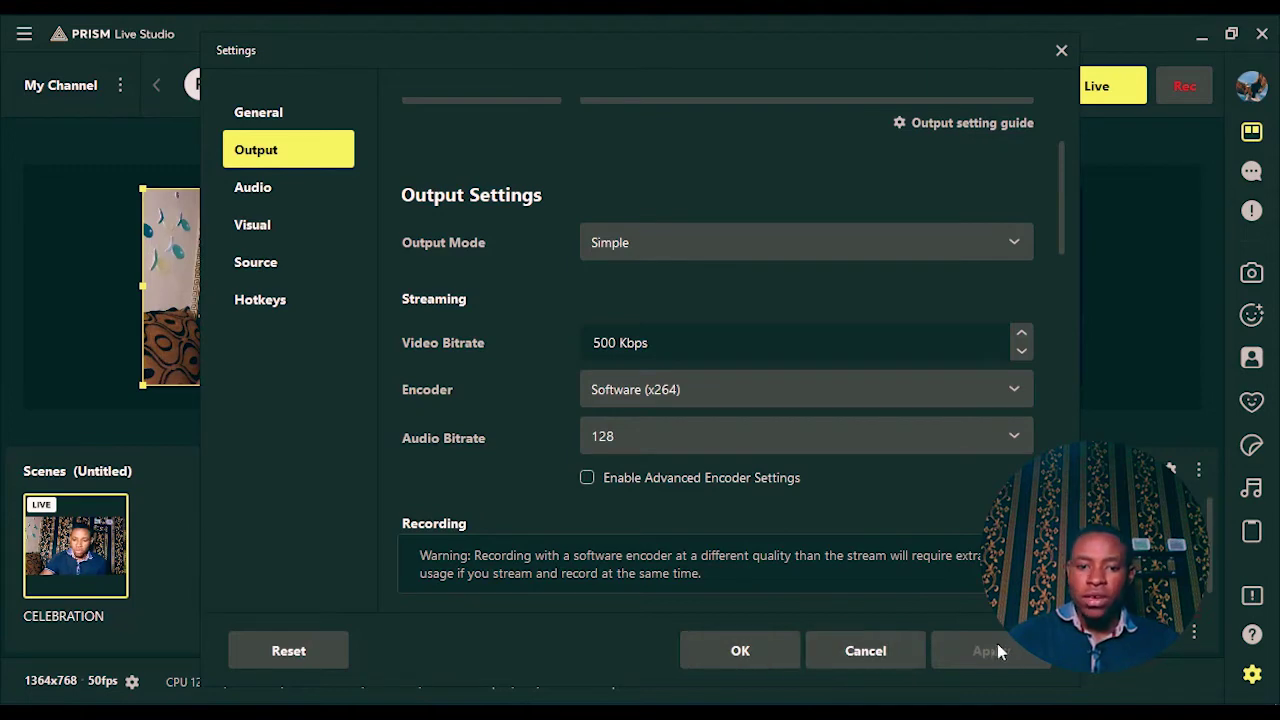
{"action": "left_click", "coordinate": [772, 653]}
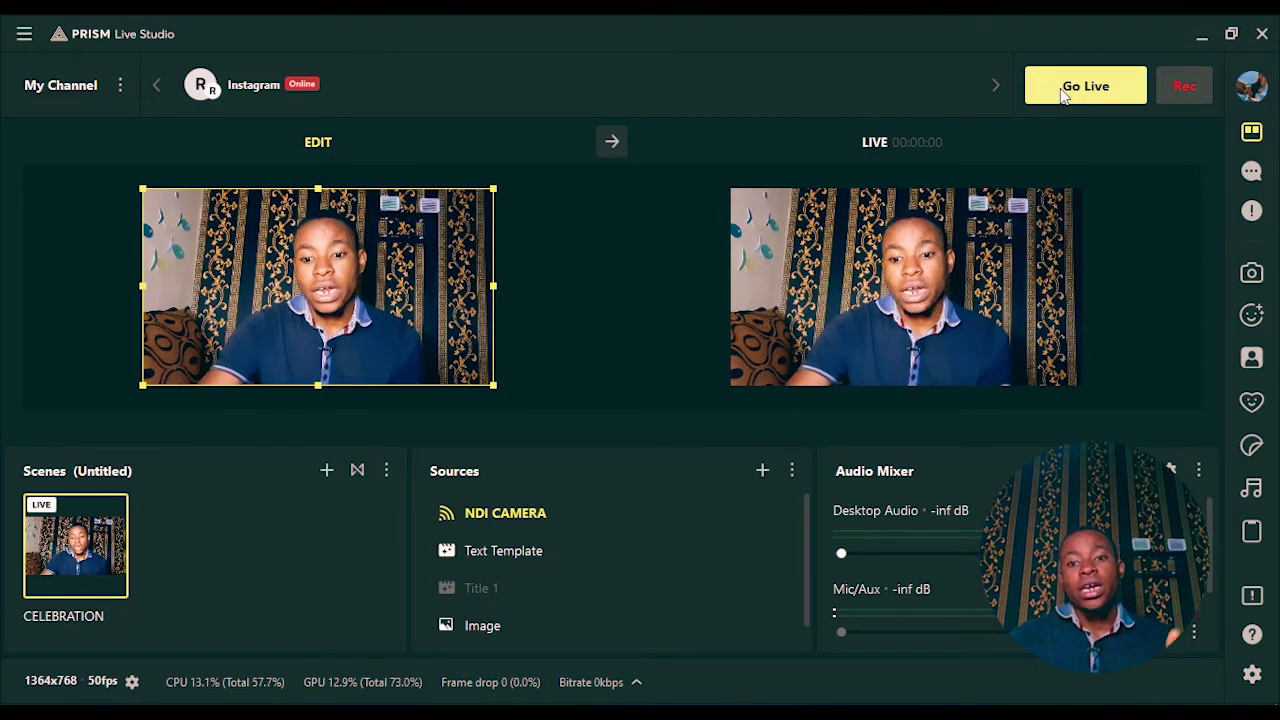
Go live to Instagram from PRISM Live Studio, then confirm Go Live! in Streamon
{"action": "left_click", "coordinate": [1064, 92]}
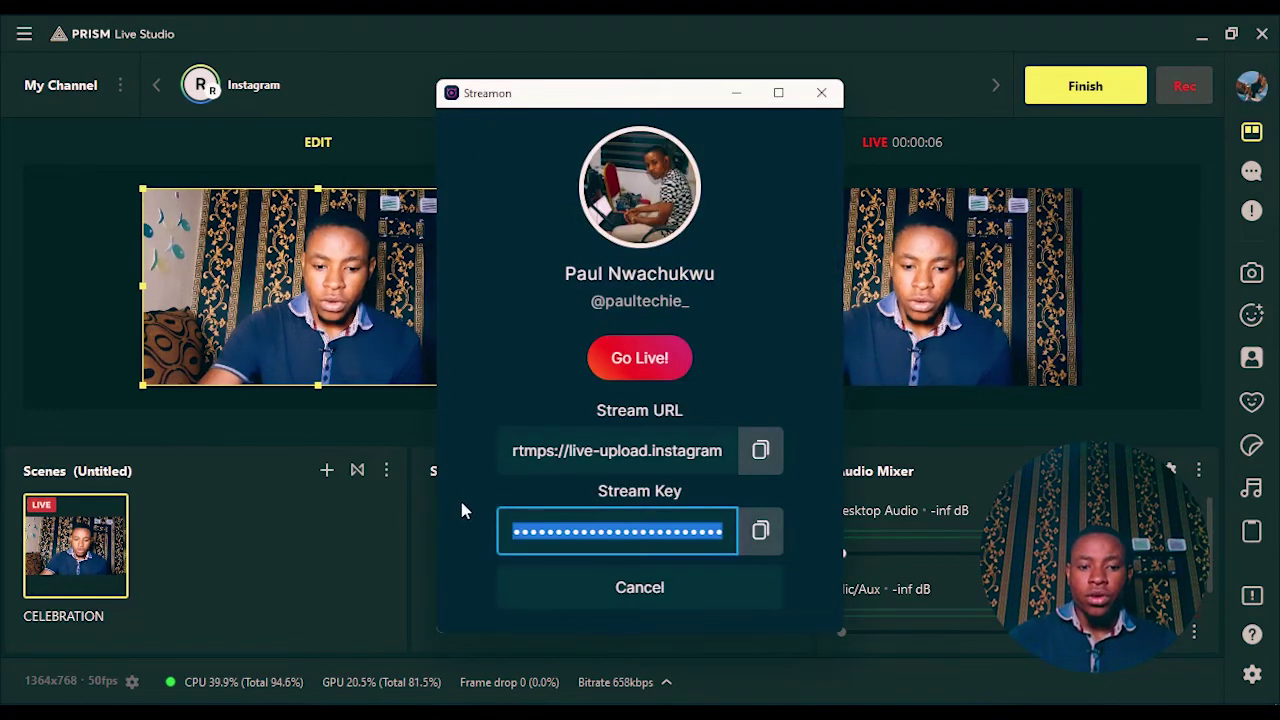
{"action": "left_click", "coordinate": [645, 360]}
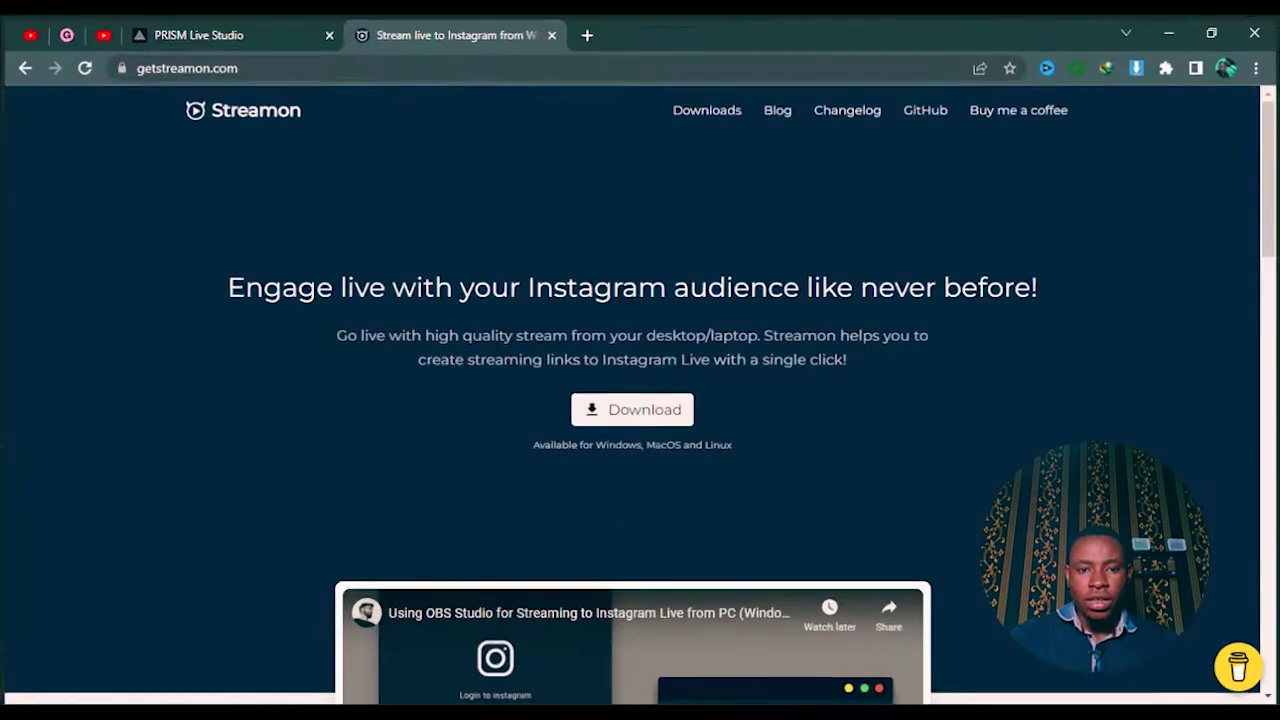
Load instagram.com in a new tab and open the streaming account from a username search
{"action": "left_click", "coordinate": [588, 32]}
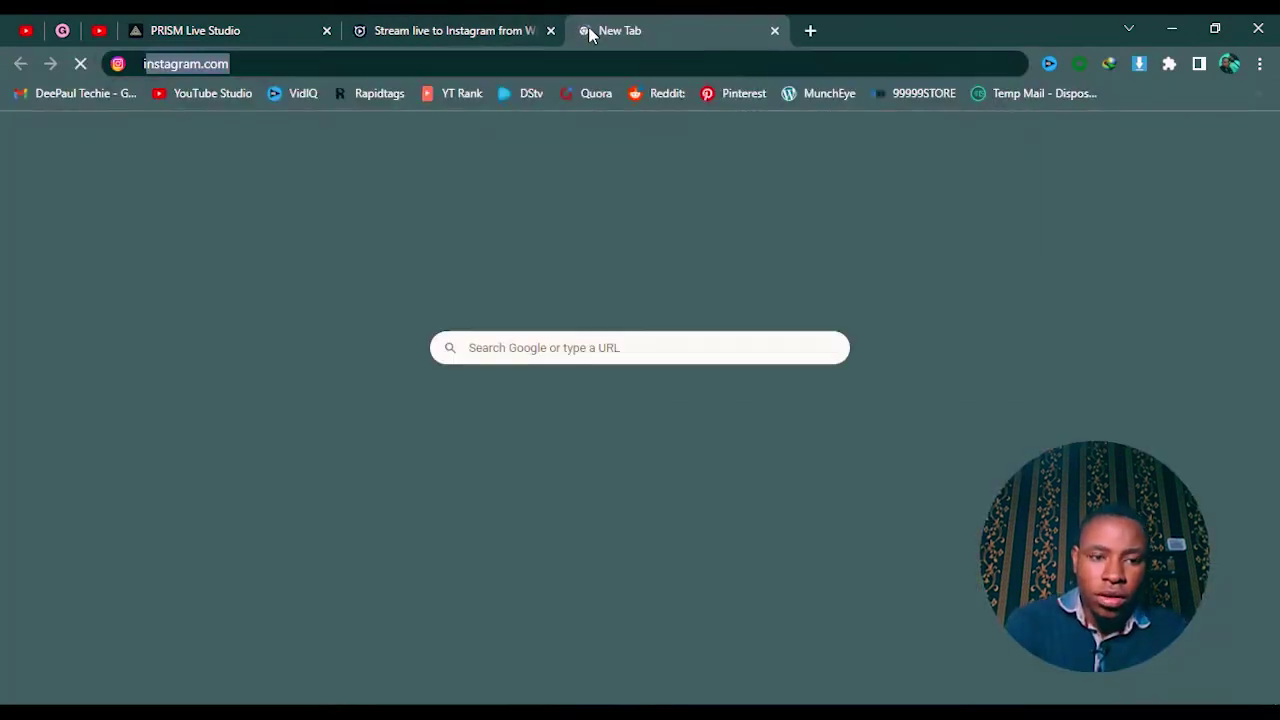
{"action": "type", "text": "in"}
{"action": "key", "text": "Return"}
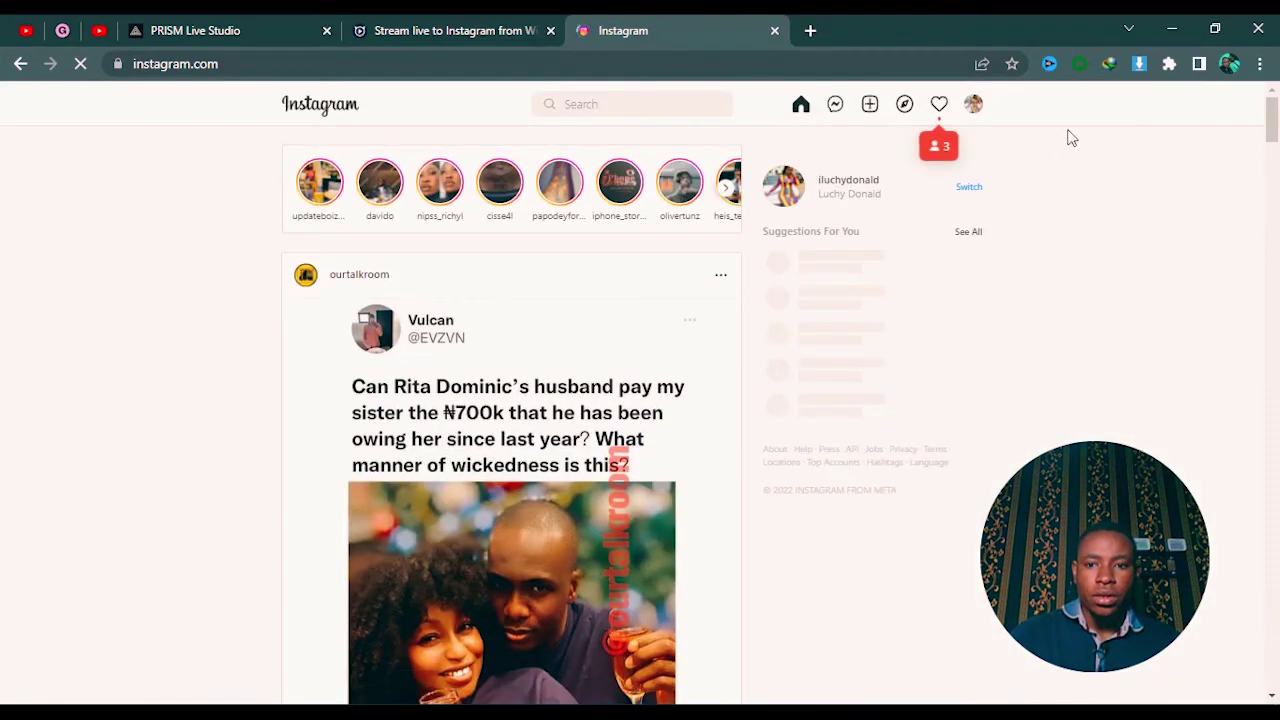
{"action": "left_click", "coordinate": [637, 108]}
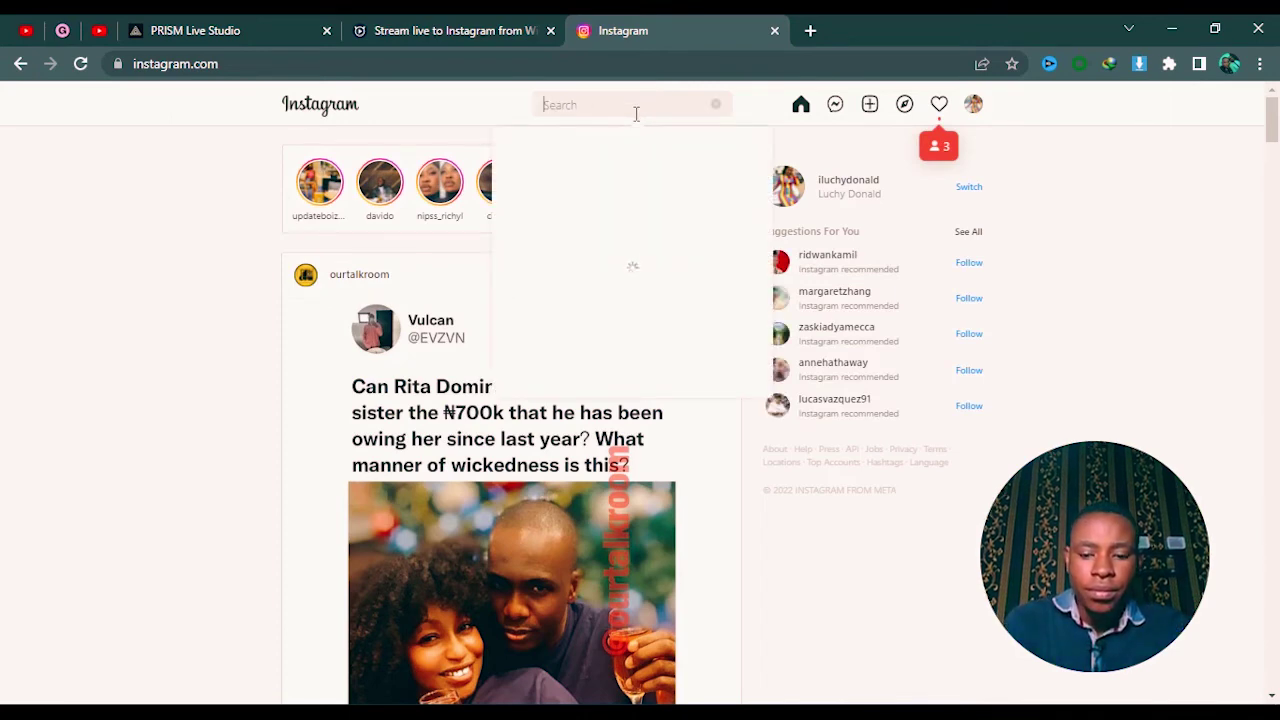
{"action": "type", "text": "pau"}
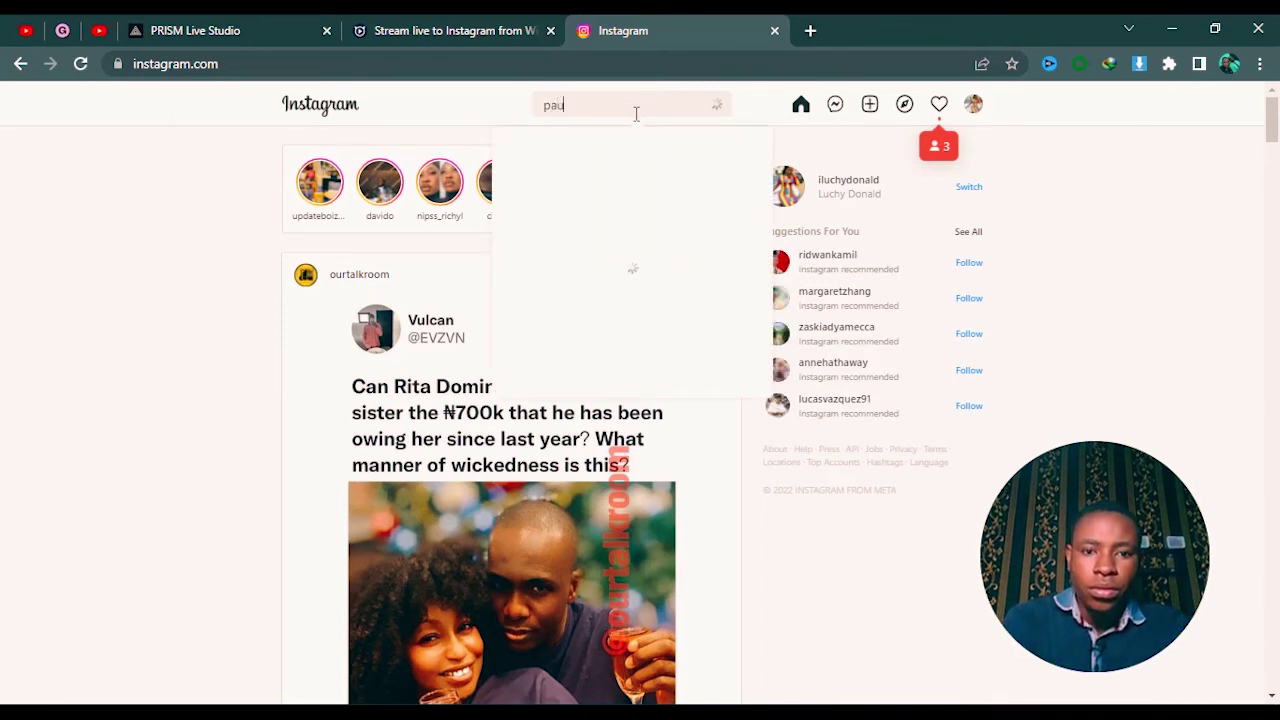
{"action": "type", "text": "ltechie"}
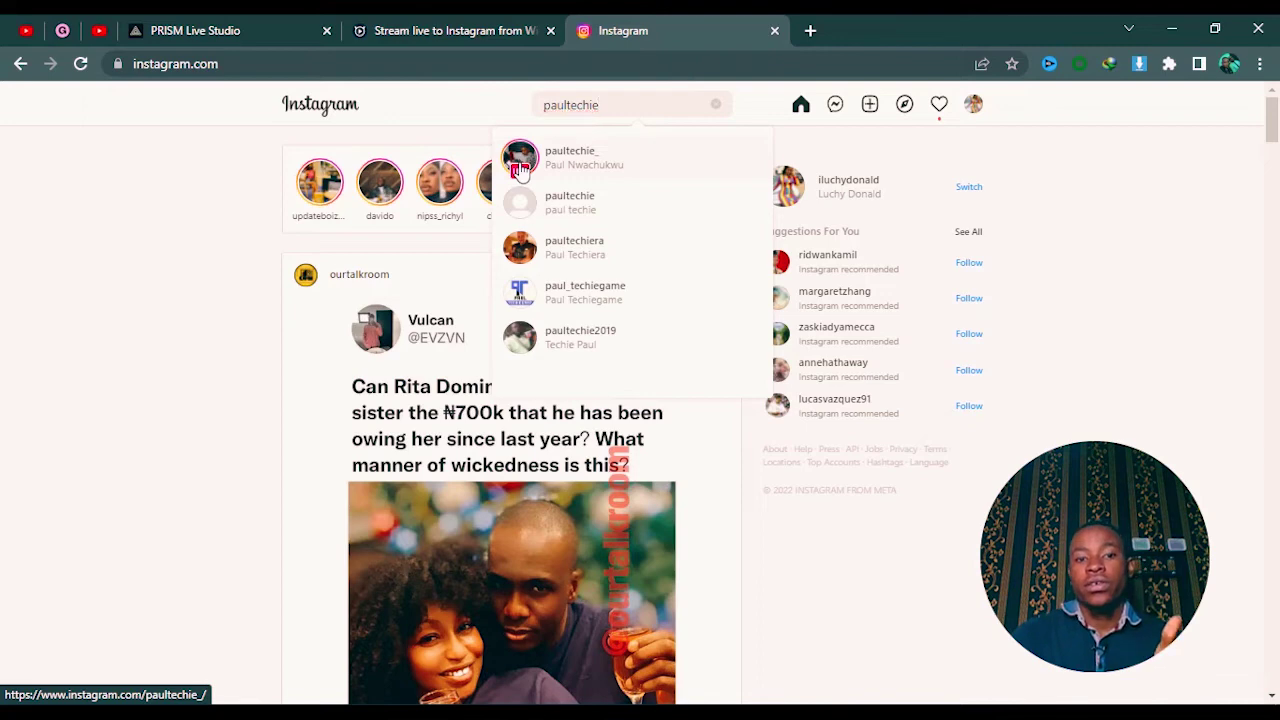
{"action": "left_click", "coordinate": [519, 170]}
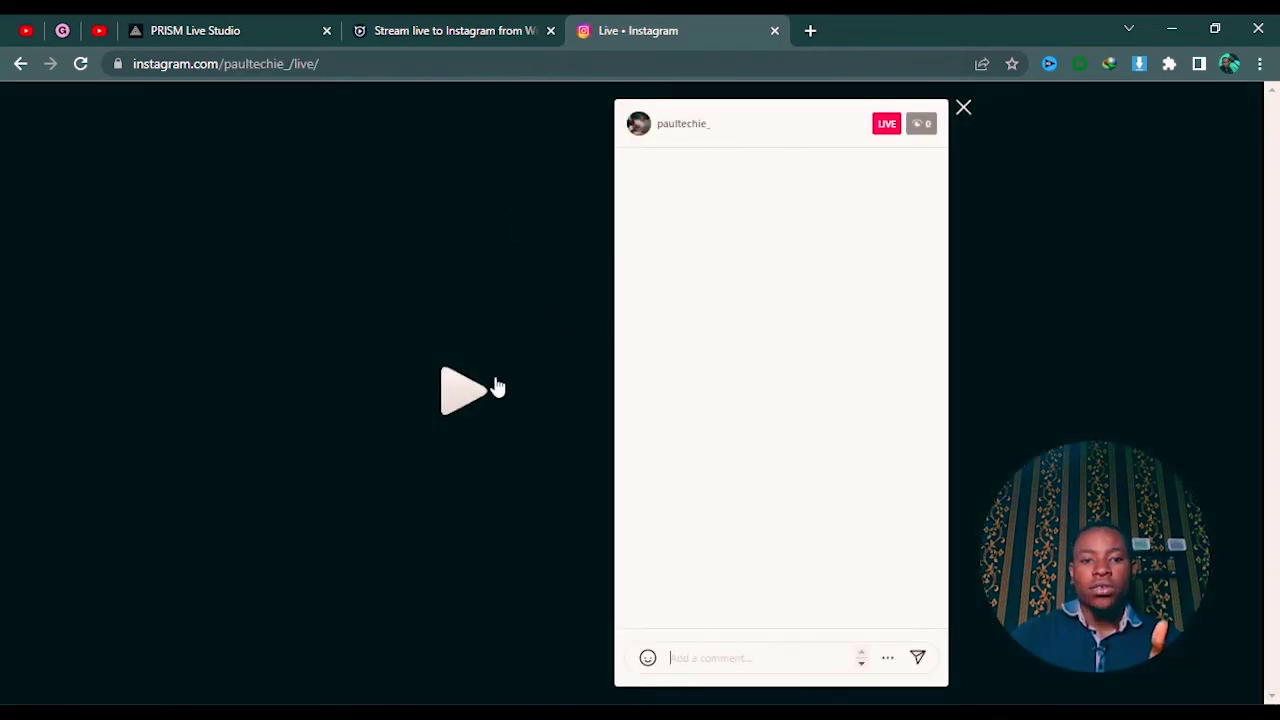
Play the live broadcast, mute the system volume to 0, then return to the home feed
{"action": "left_click", "coordinate": [457, 389]}
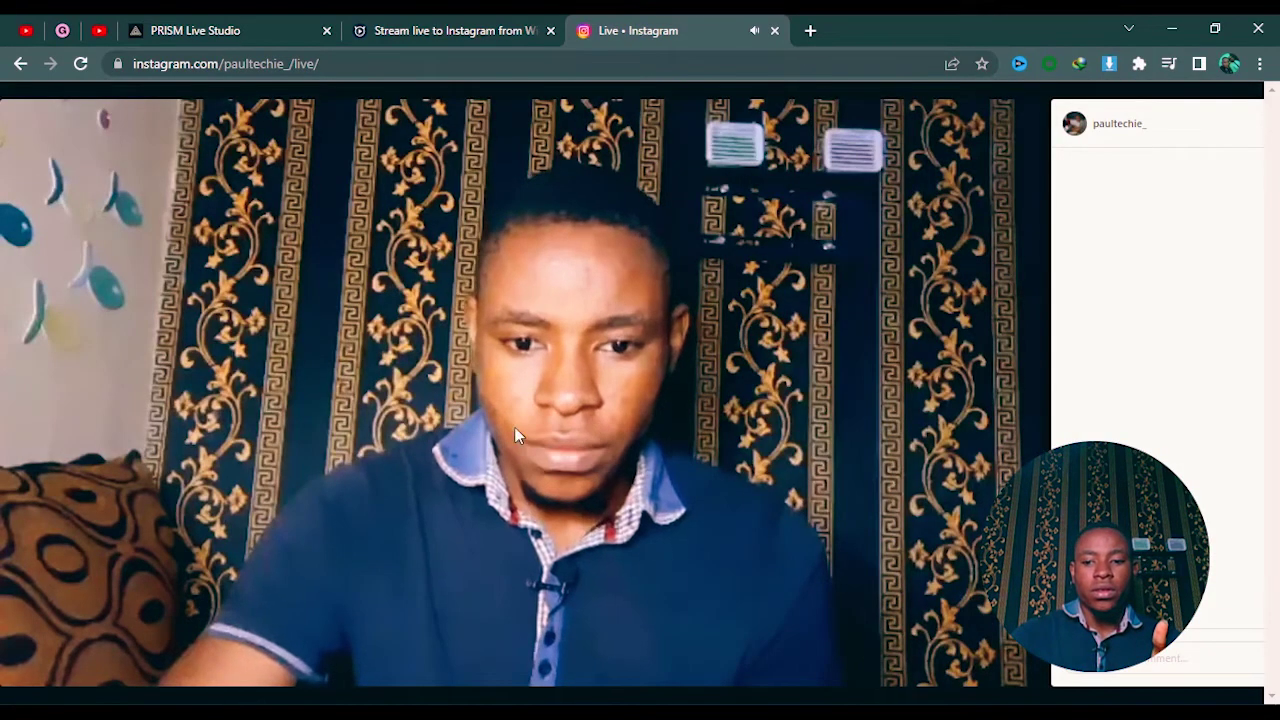
{"action": "left_click", "coordinate": [1098, 712]}
{"action": "left_click_drag", "start_coordinate": [1098, 697], "coordinate": [857, 665]}
{"action": "left_click", "coordinate": [802, 451]}
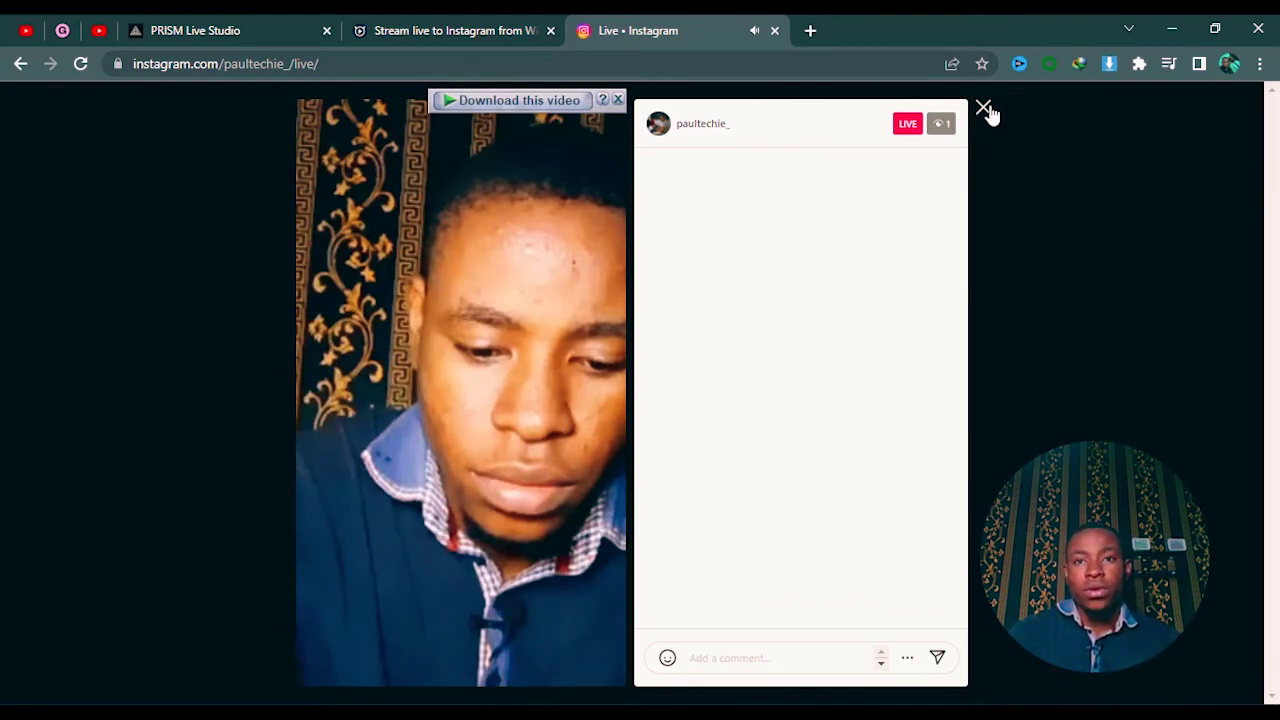
{"action": "left_click", "coordinate": [19, 62]}
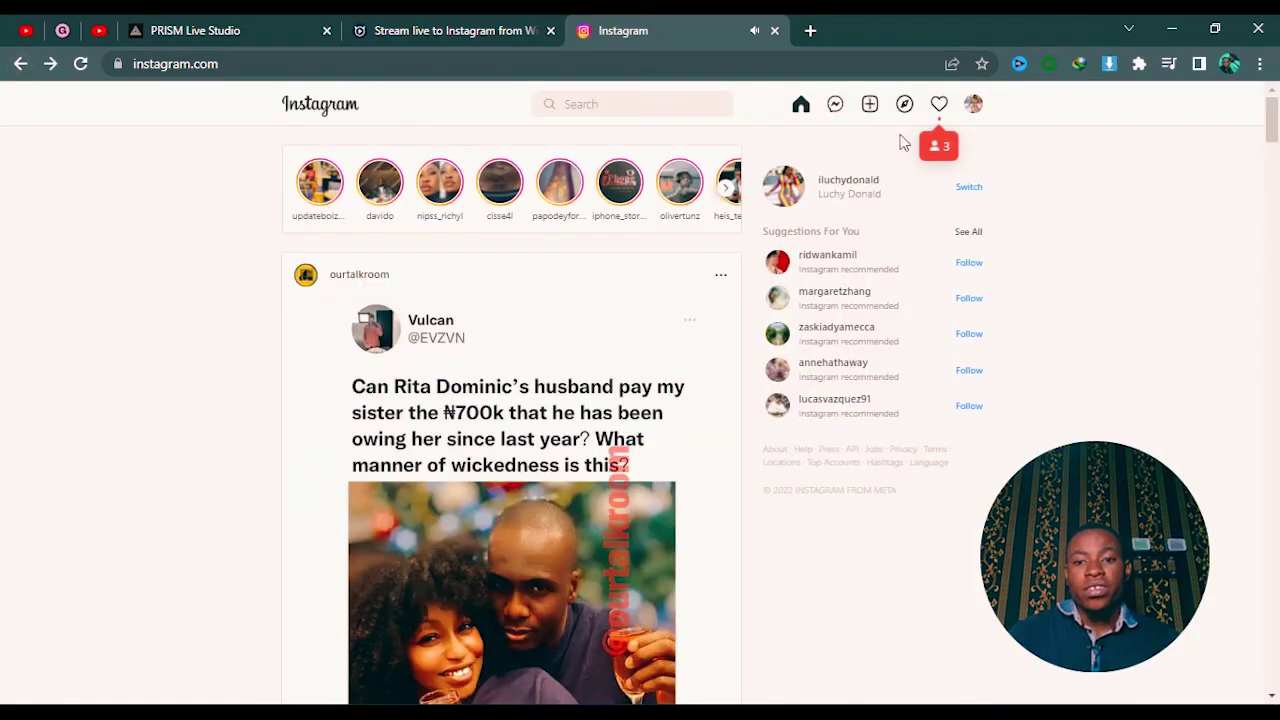